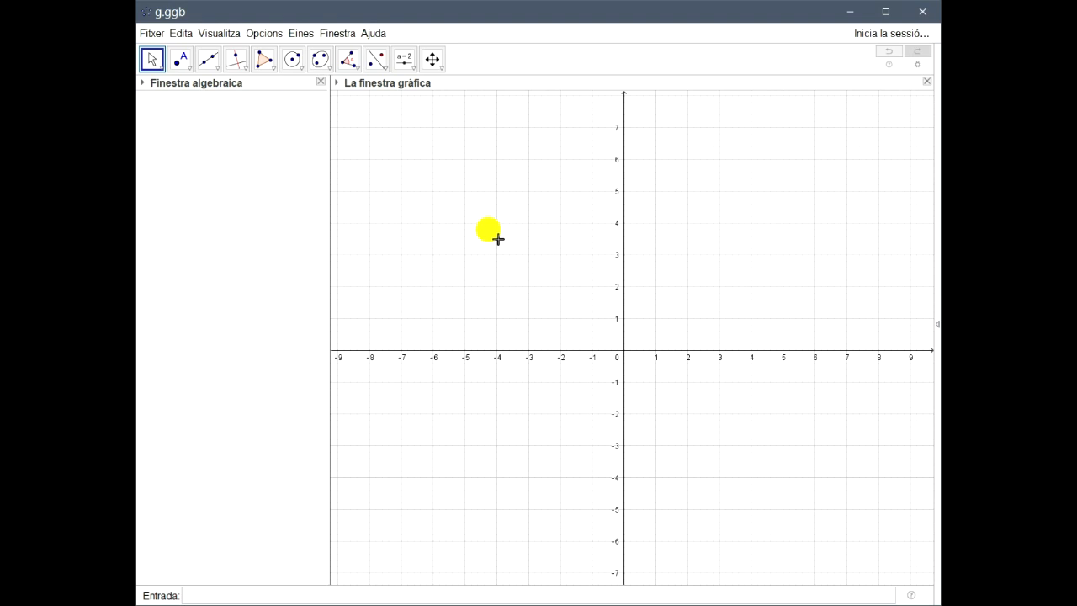
# Narrow the algebra view slightly to give the graphics view more width.
pyautogui.moveTo(335, 247); pyautogui.dragTo(222, 250)
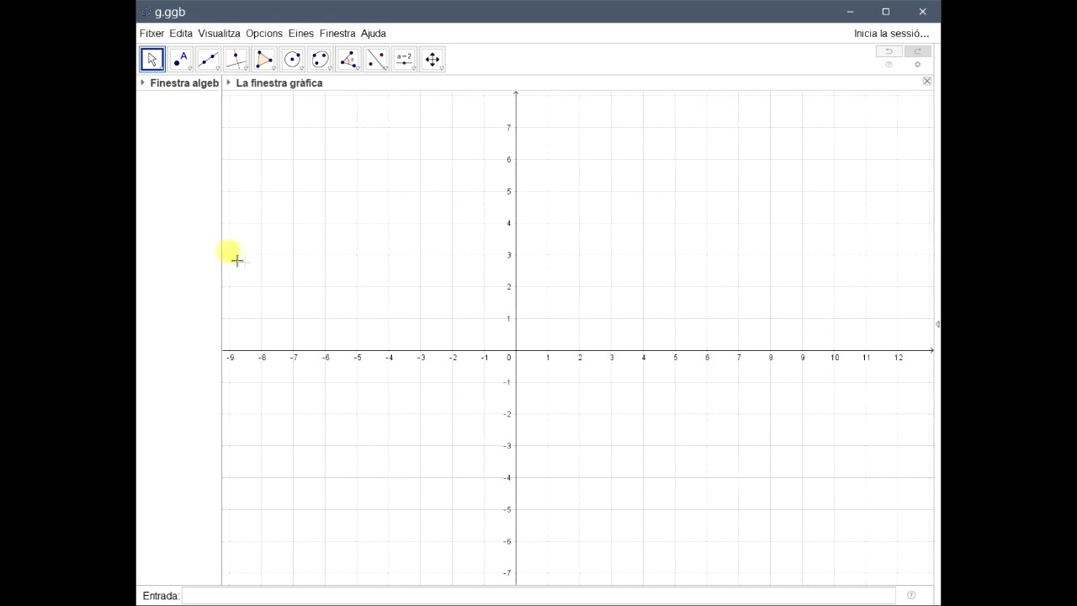
pyautogui.moveTo(223, 253); pyautogui.dragTo(316, 263)
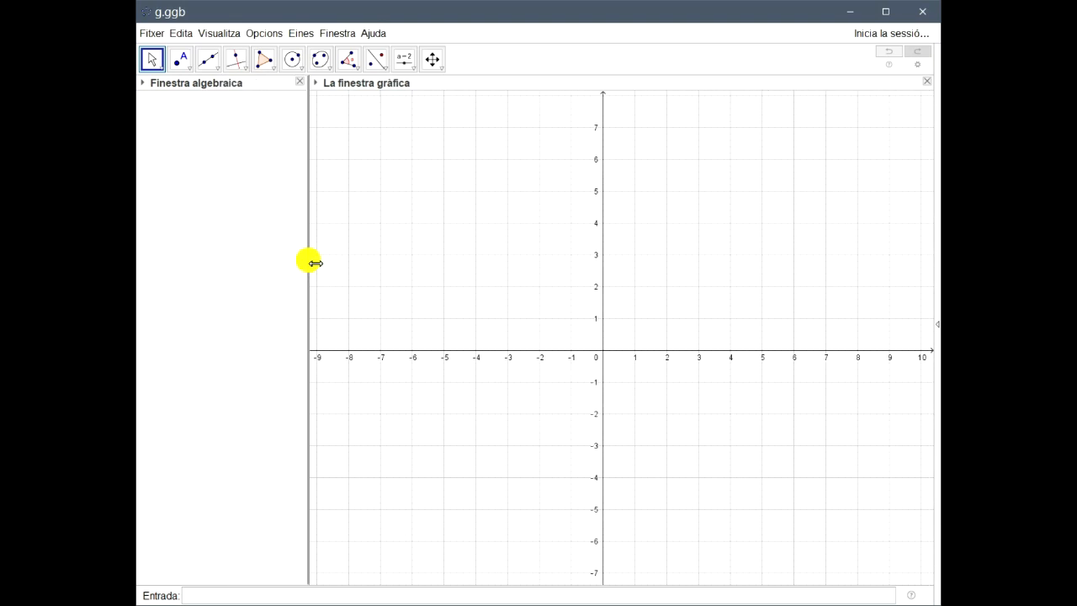
# Hide the coordinate axes and the grid in the graphics view.
pyautogui.rightClick(456, 243)
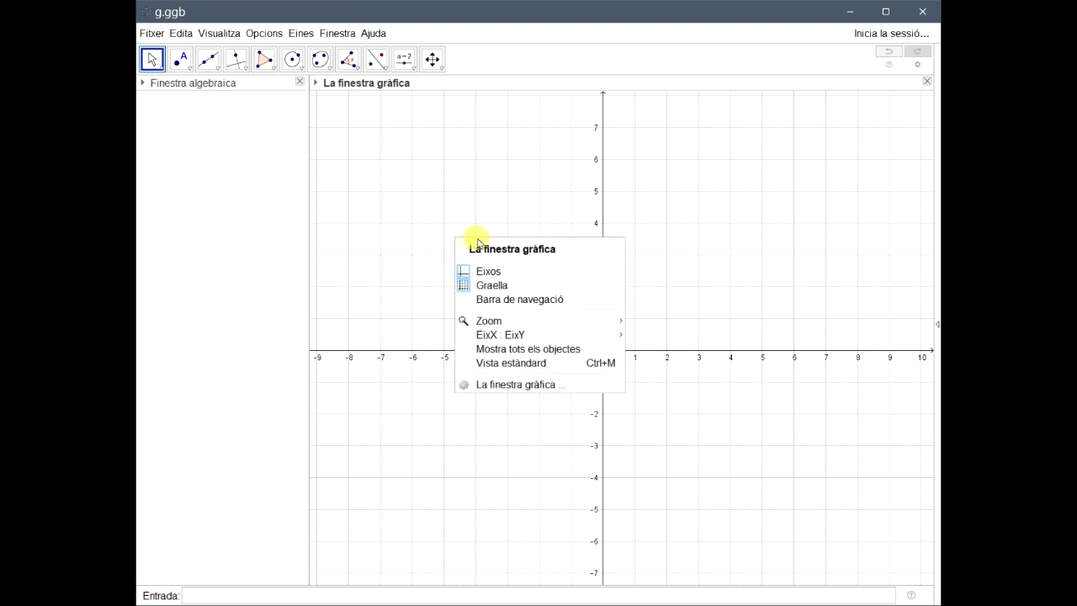
pyautogui.click(586, 272)
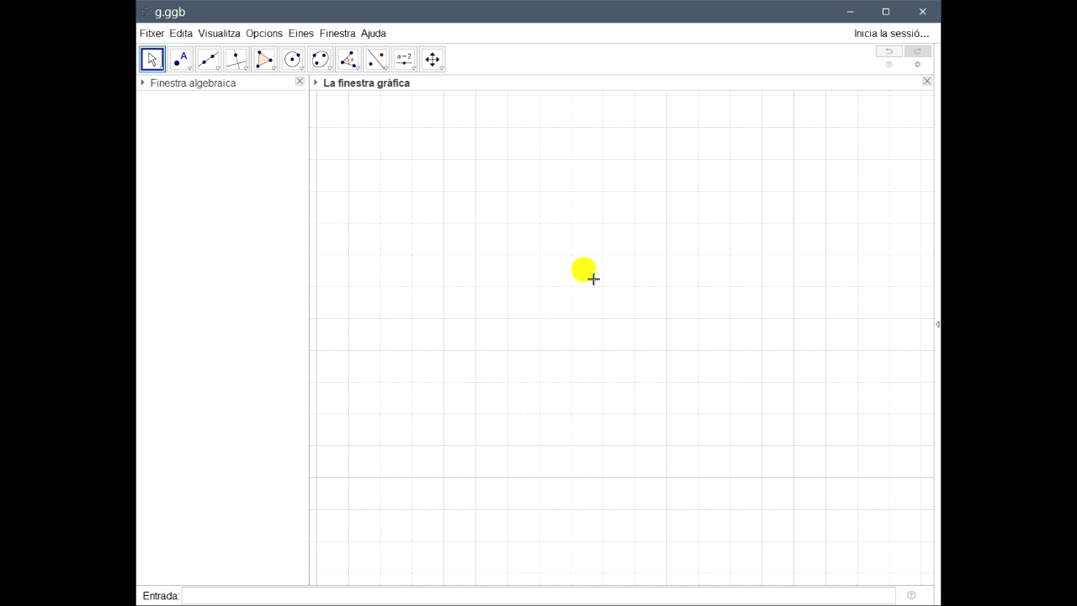
pyautogui.rightClick(486, 240)
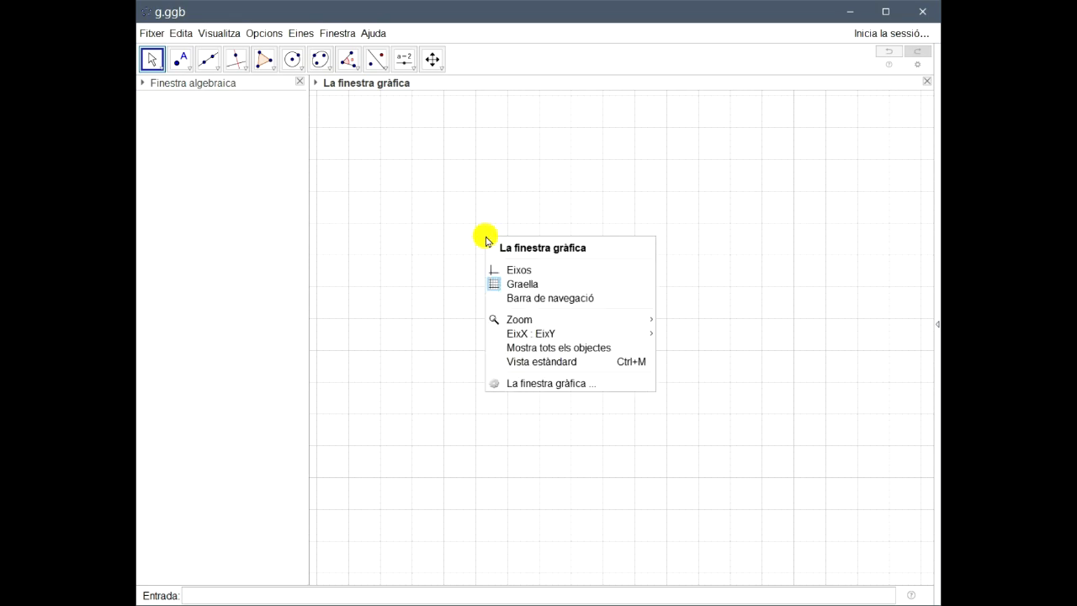
pyautogui.click(616, 285)
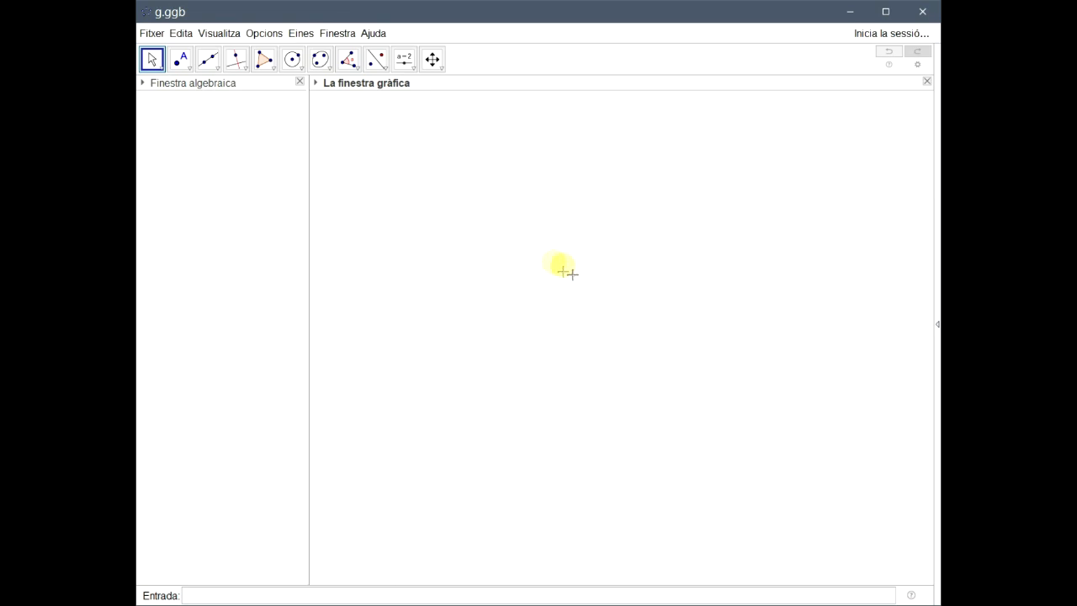
# Show the grid and the coordinate axes in the graphics view again.
pyautogui.rightClick(508, 252)
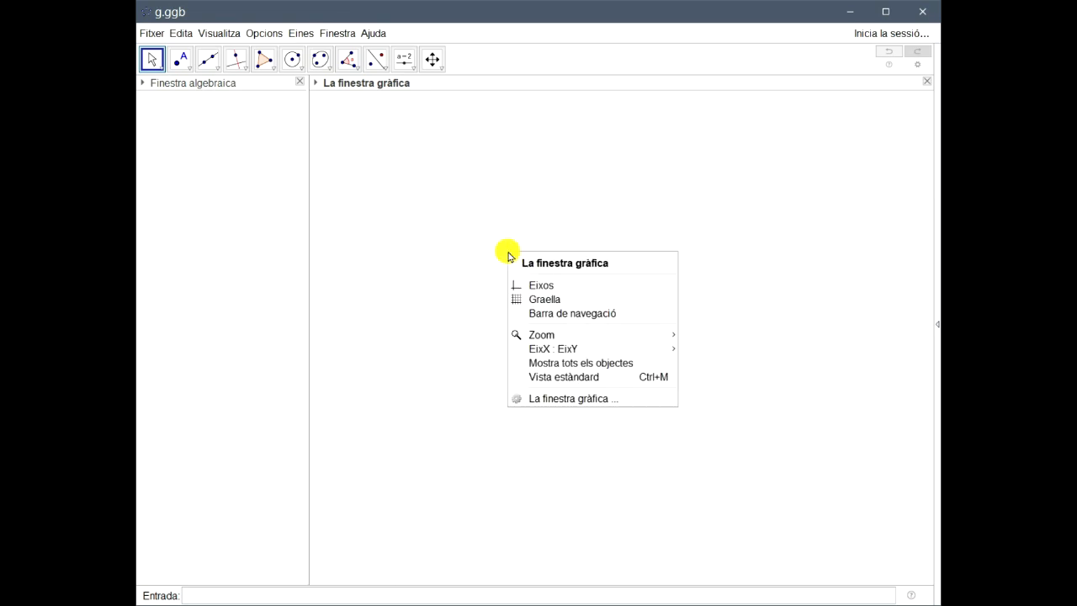
pyautogui.click(617, 299)
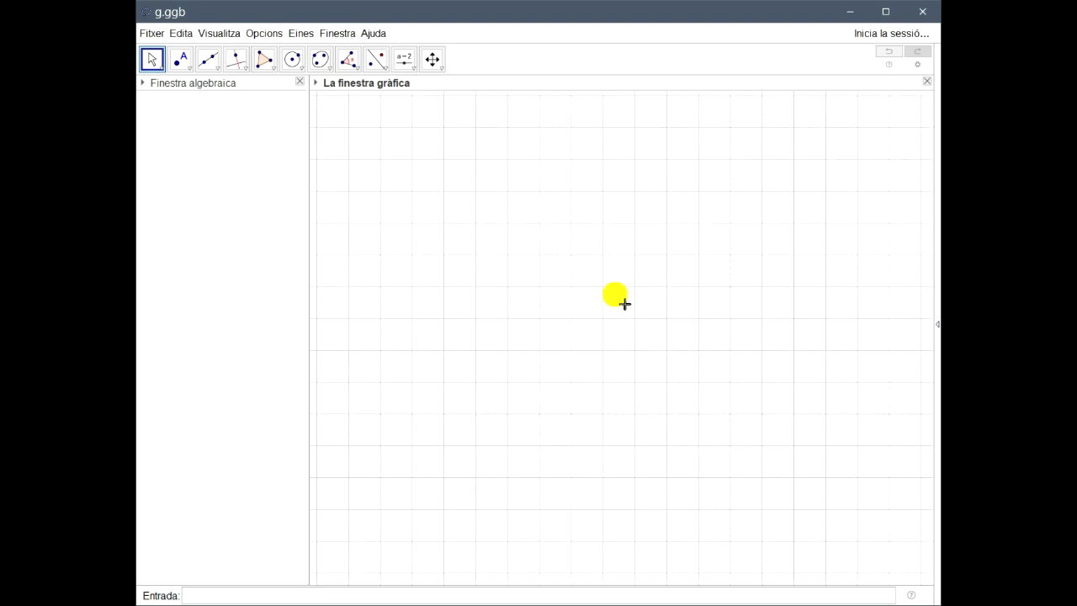
pyautogui.rightClick(525, 266)
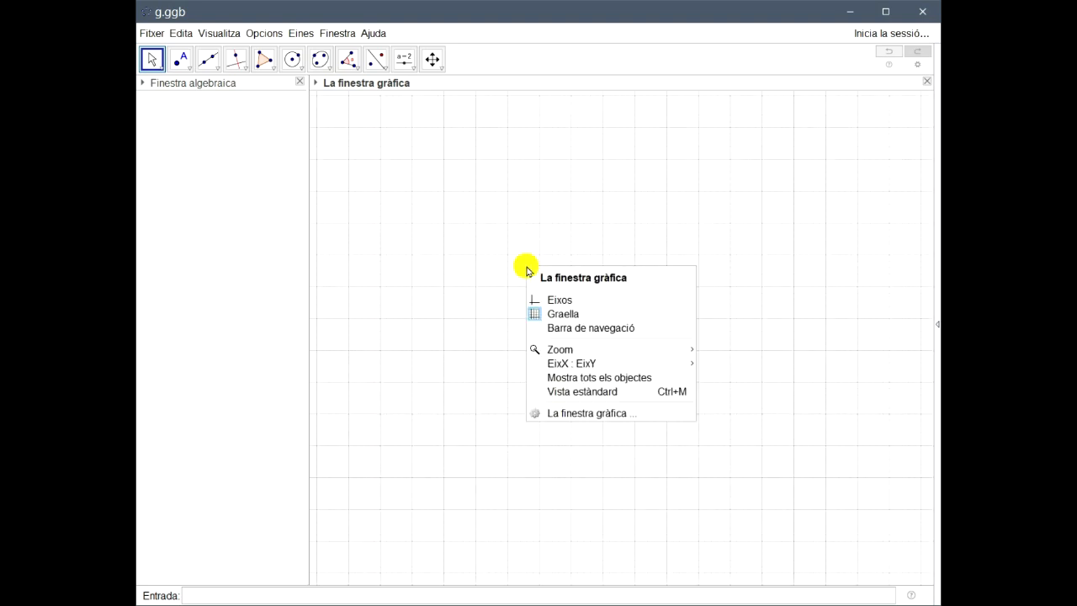
pyautogui.click(645, 301)
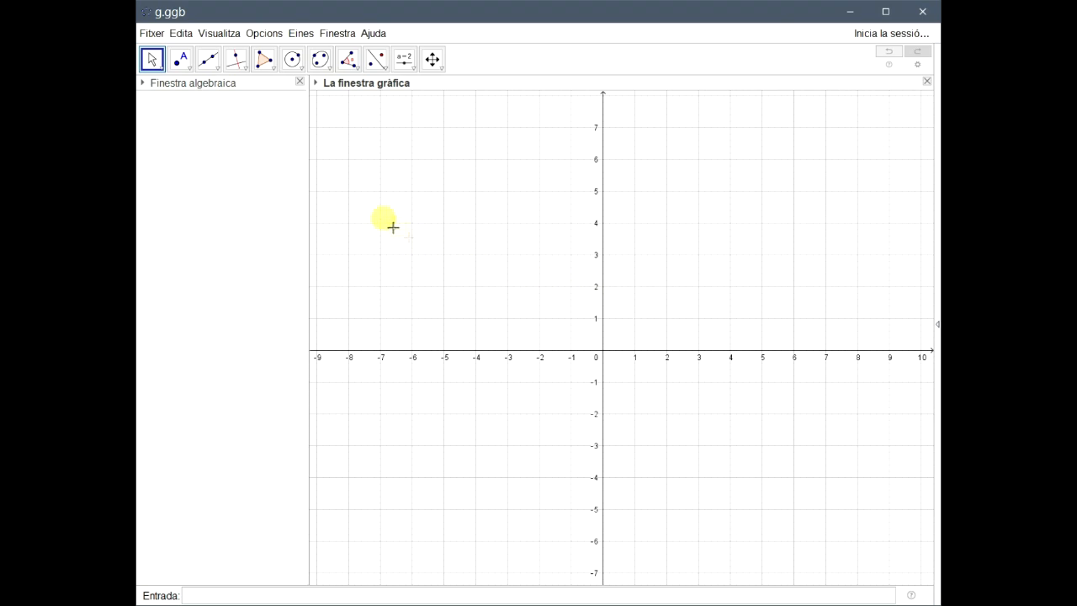
pyautogui.click(152, 34)
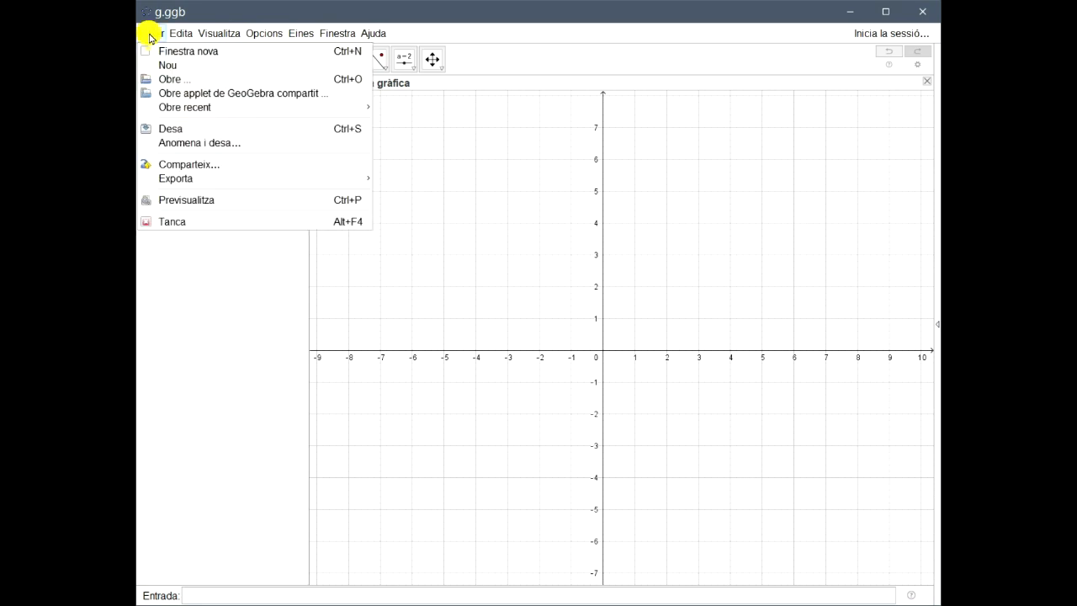
pyautogui.moveTo(184, 35)
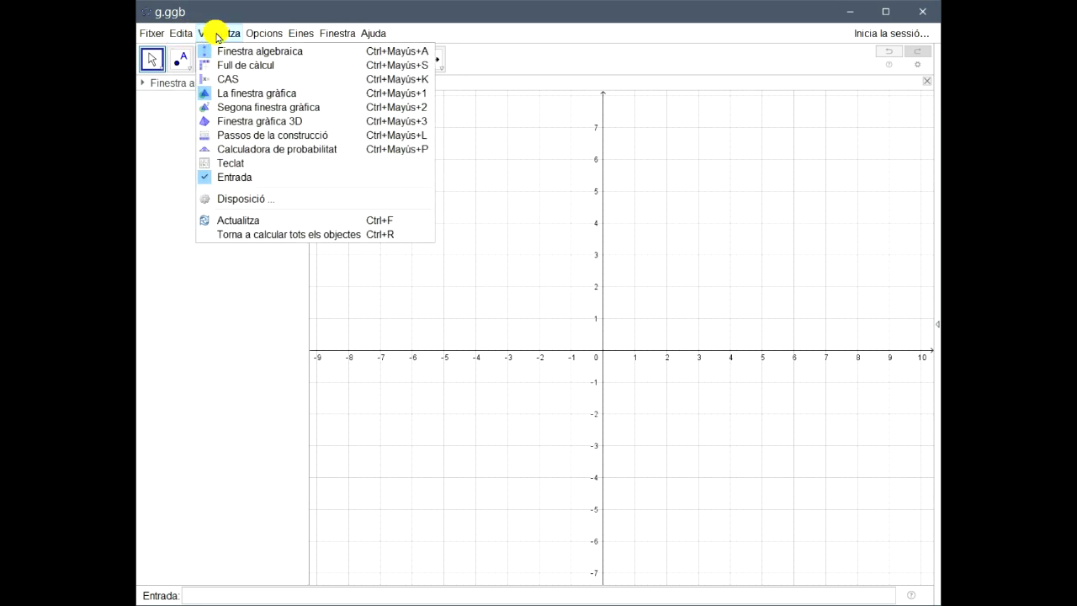
pyautogui.moveTo(265, 36)
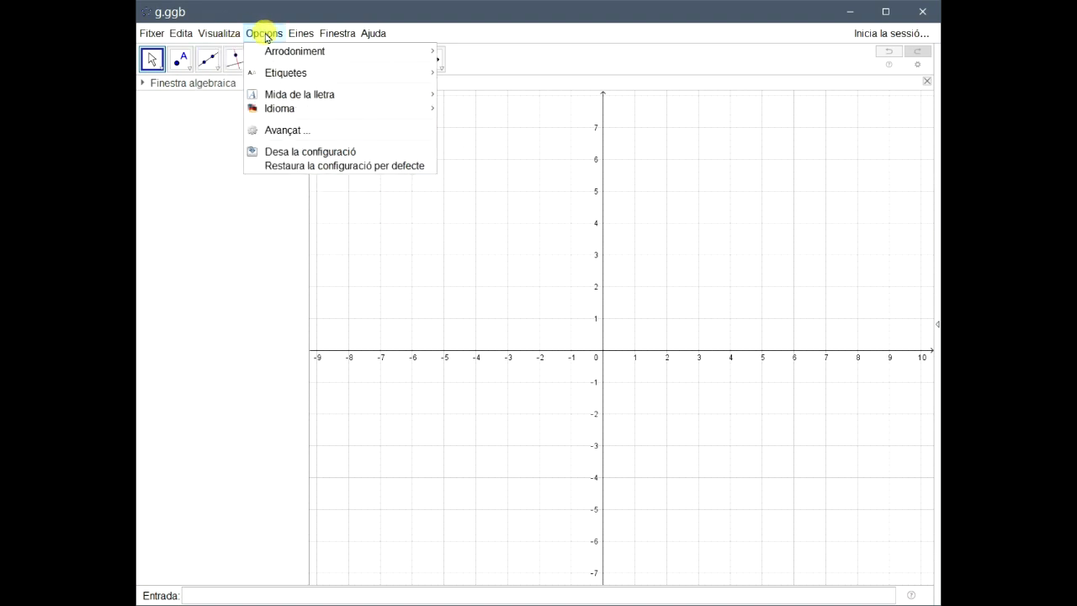
pyautogui.moveTo(303, 38)
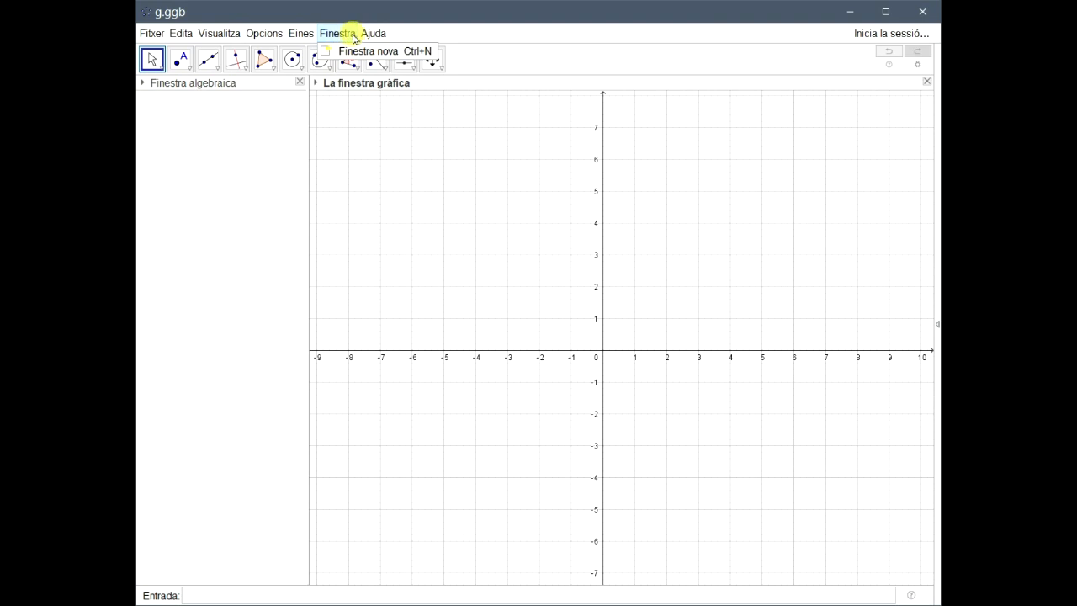
pyautogui.moveTo(376, 37)
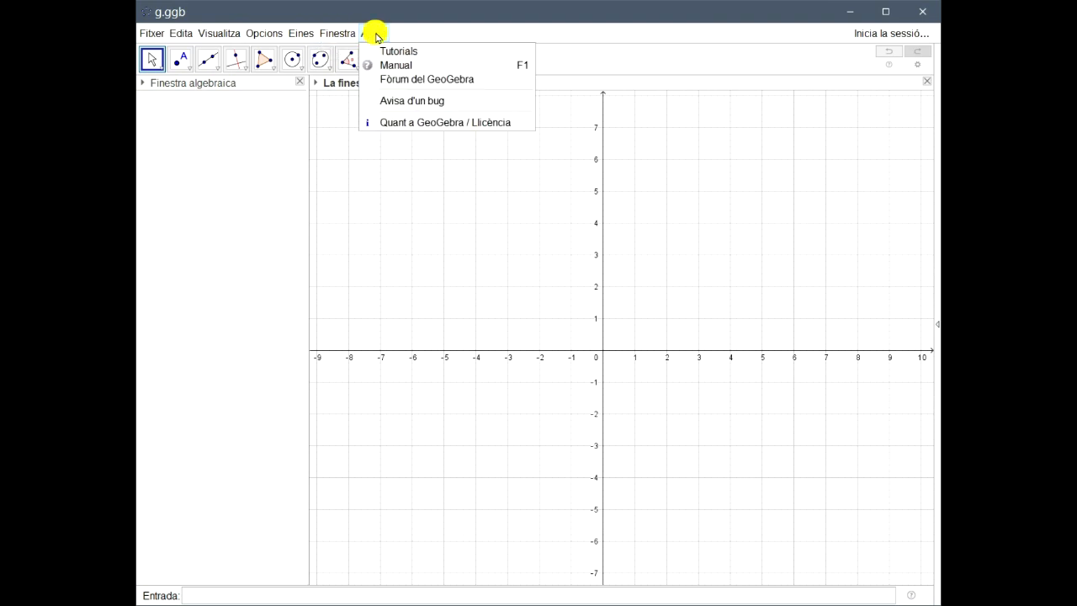
pyautogui.click(409, 171)
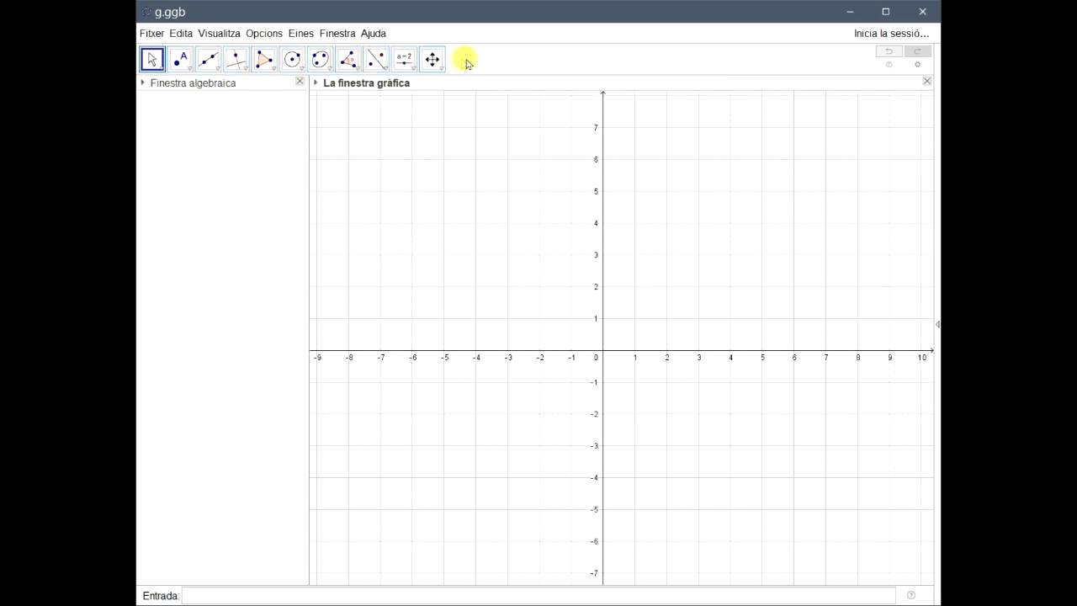
pyautogui.click(155, 63)
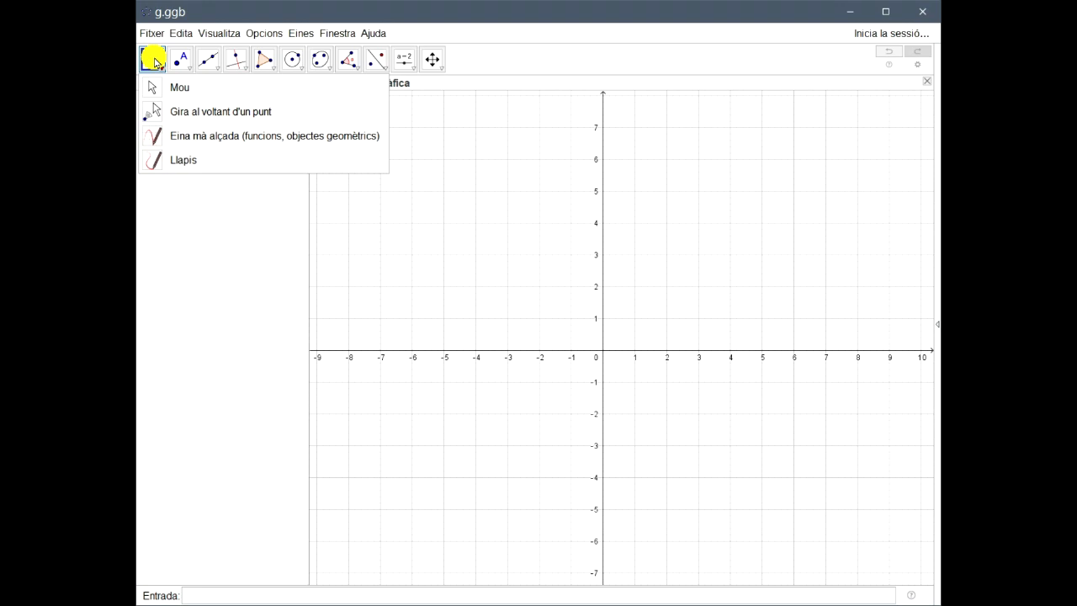
pyautogui.moveTo(178, 62)
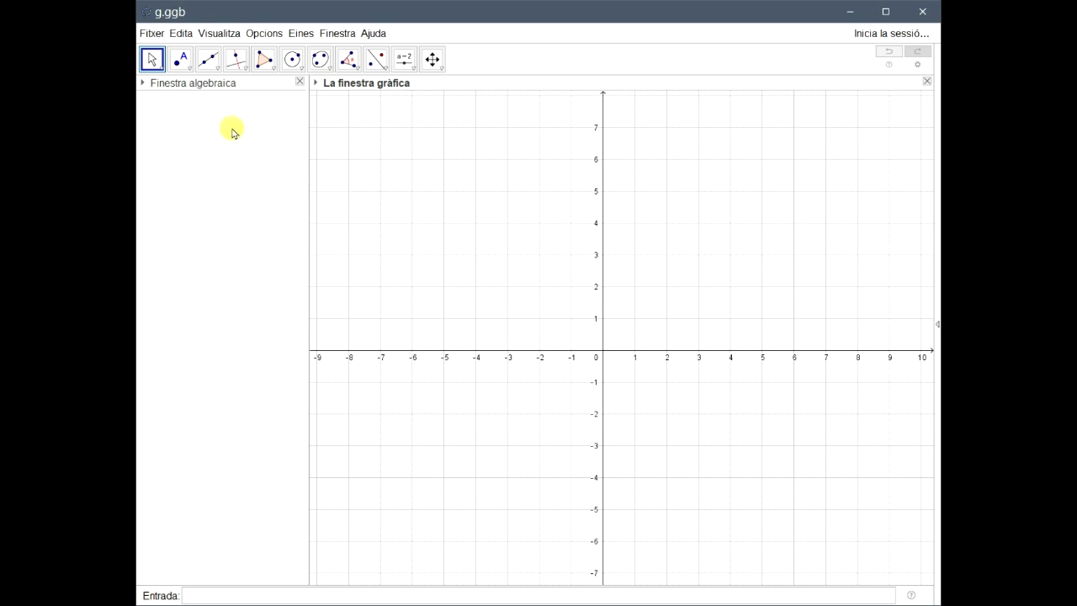
# Draw a line (Recta) through two new points at (-7, 5) and (-3, 2), and return to the Move tool.
pyautogui.click(214, 67)
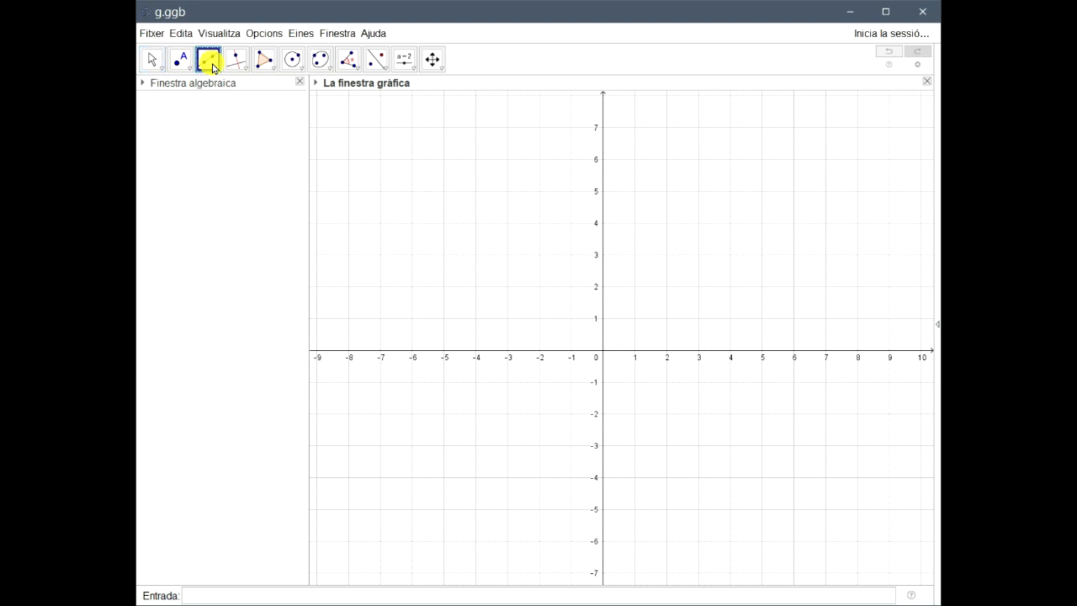
pyautogui.click(214, 68)
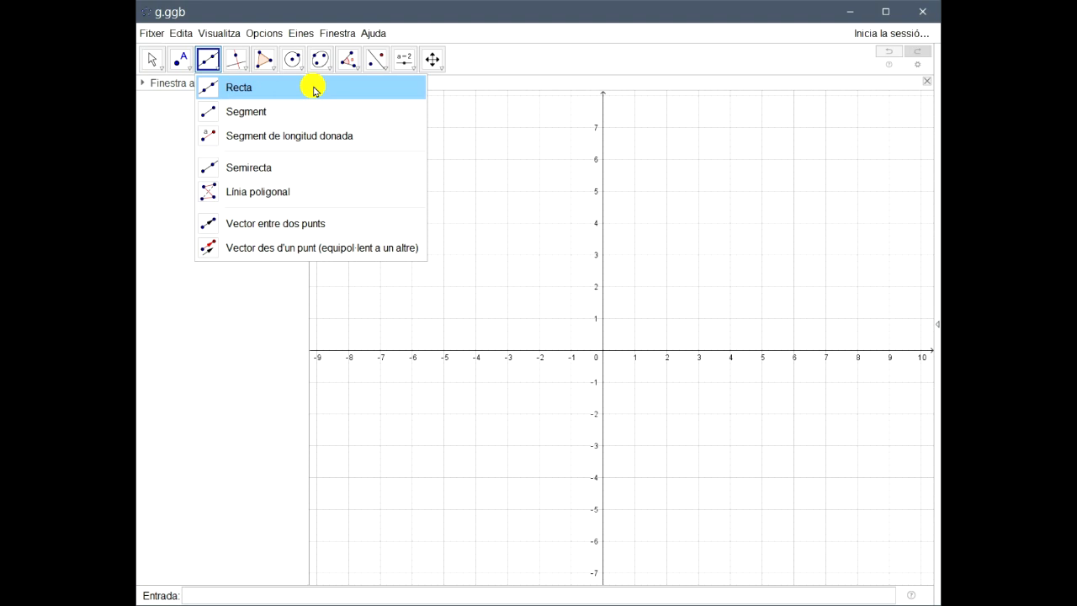
pyautogui.click(313, 88)
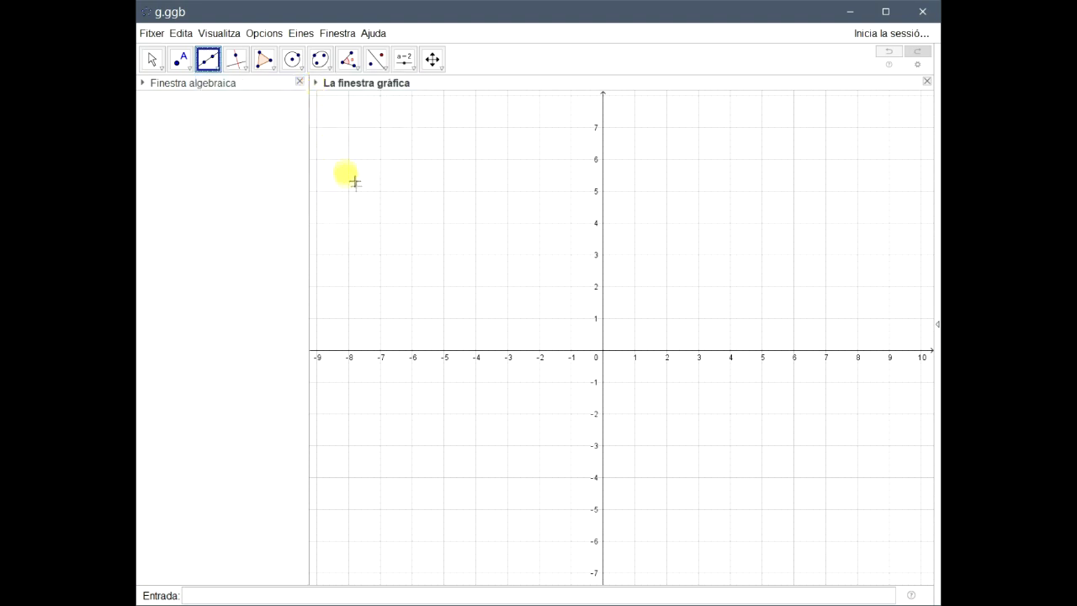
pyautogui.click(388, 199)
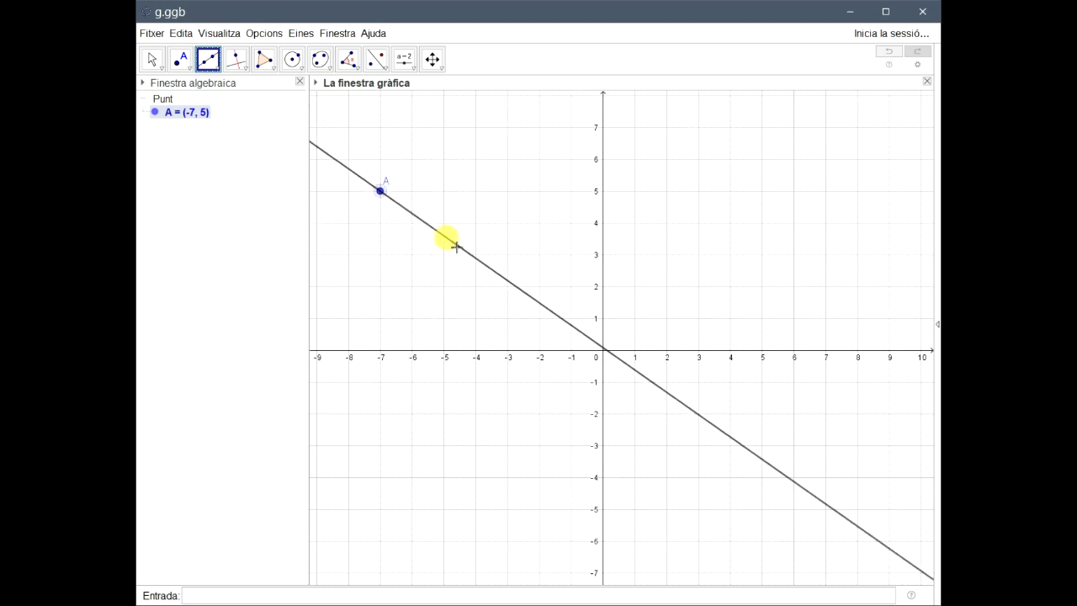
pyautogui.click(510, 289)
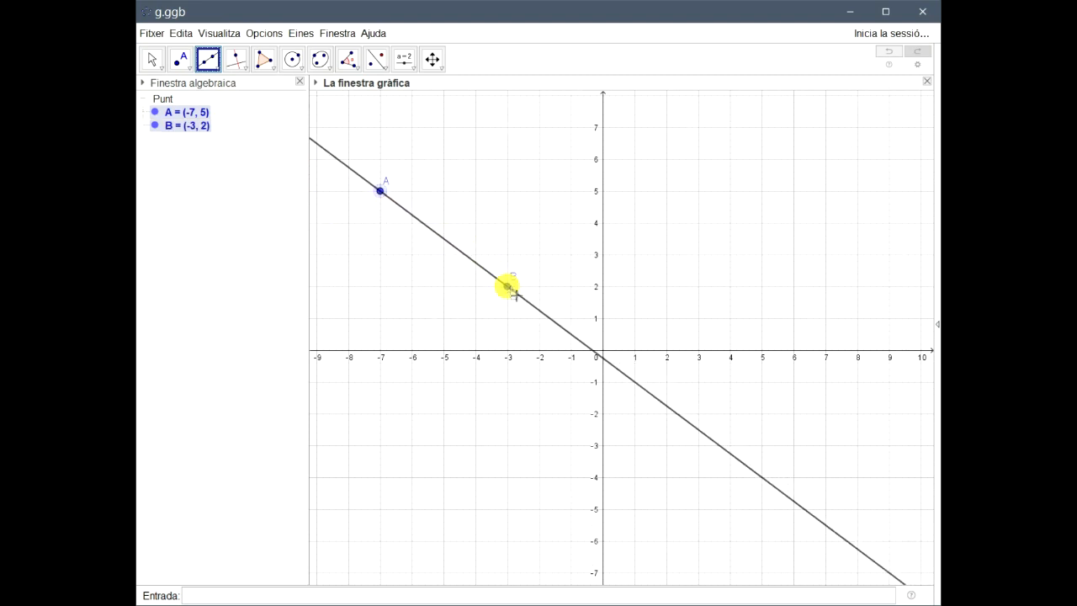
pyautogui.click(152, 59)
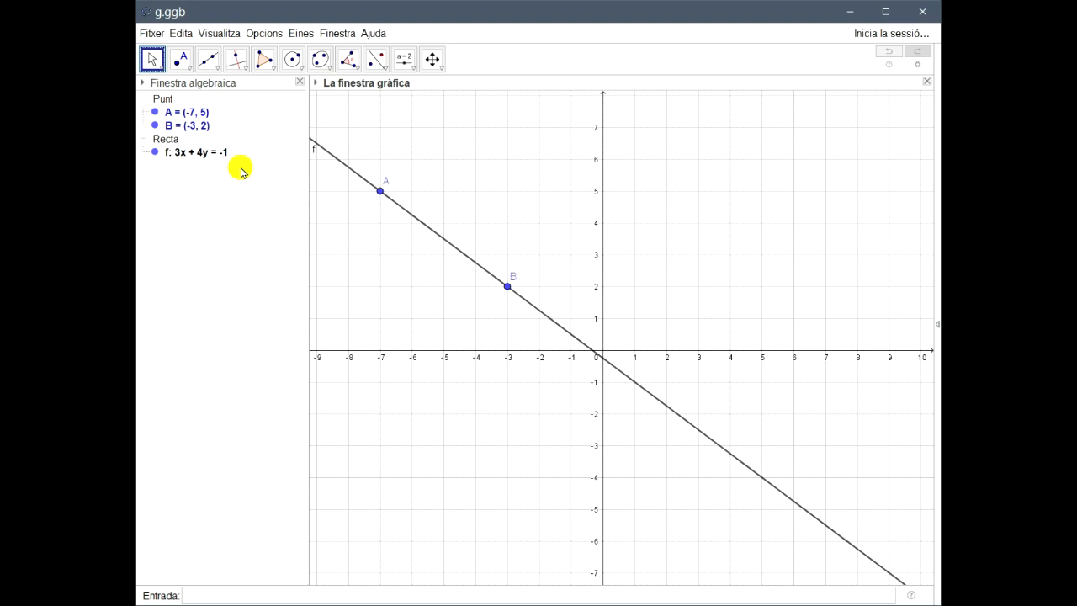
# Change the colour of the line through A and B to red (Vermell 255, 0, 0) in its properties.
pyautogui.rightClick(421, 225)
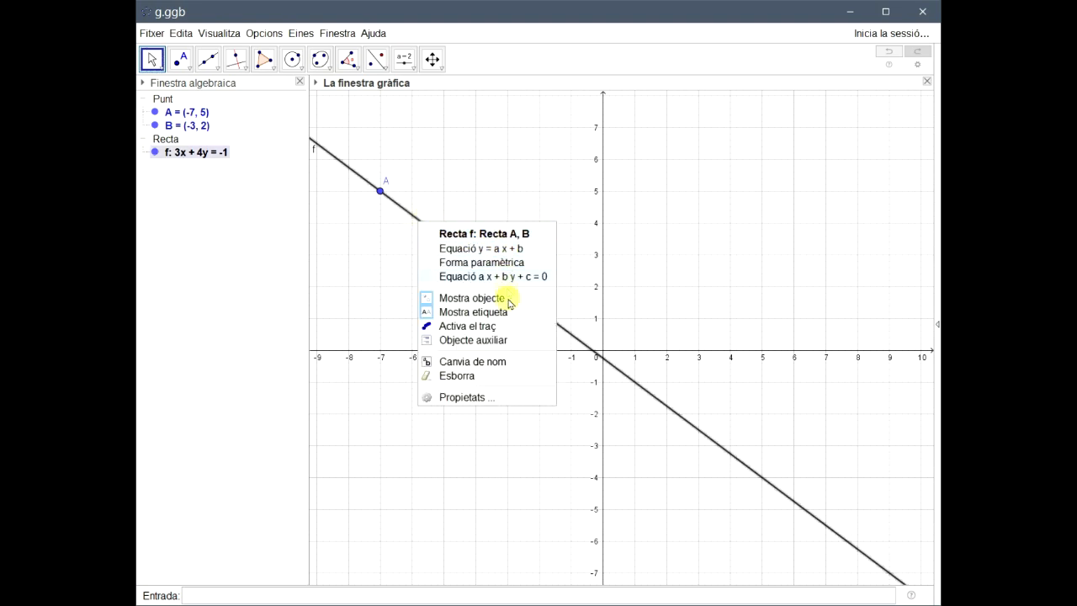
pyautogui.click(527, 399)
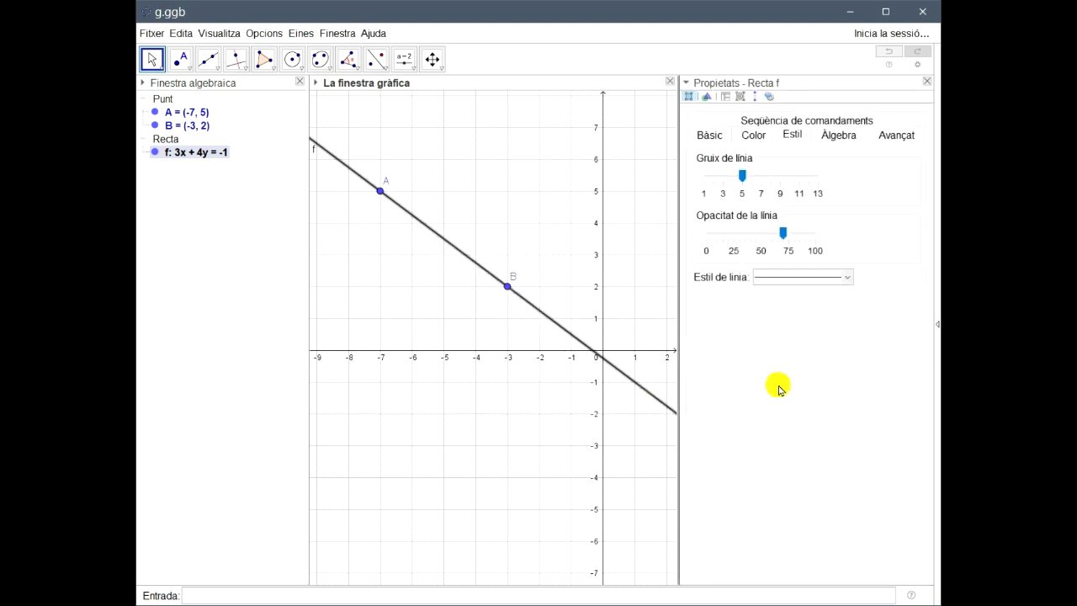
pyautogui.click(754, 137)
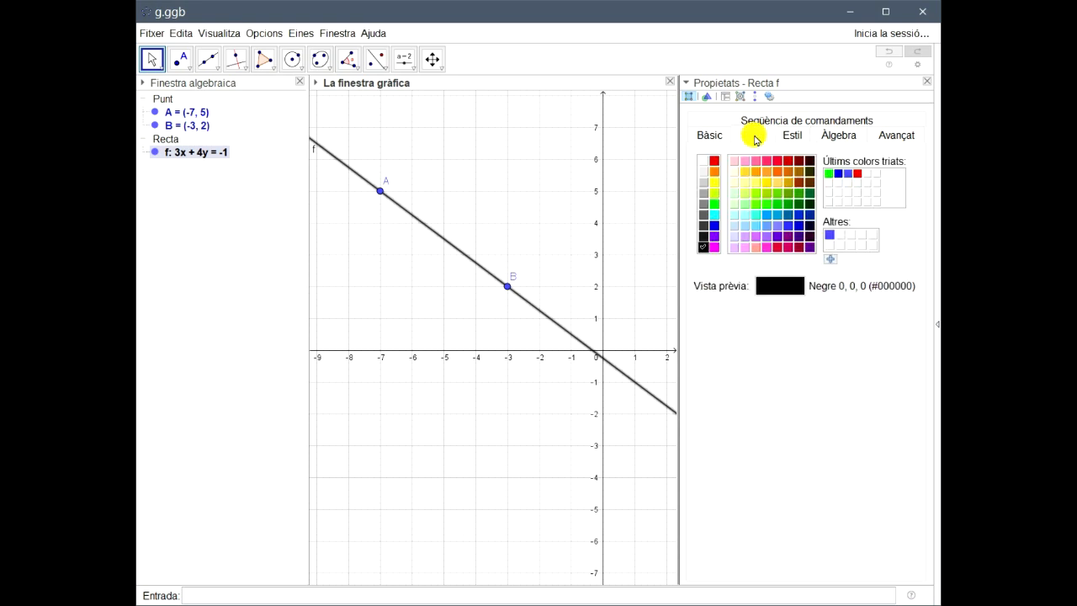
pyautogui.click(717, 162)
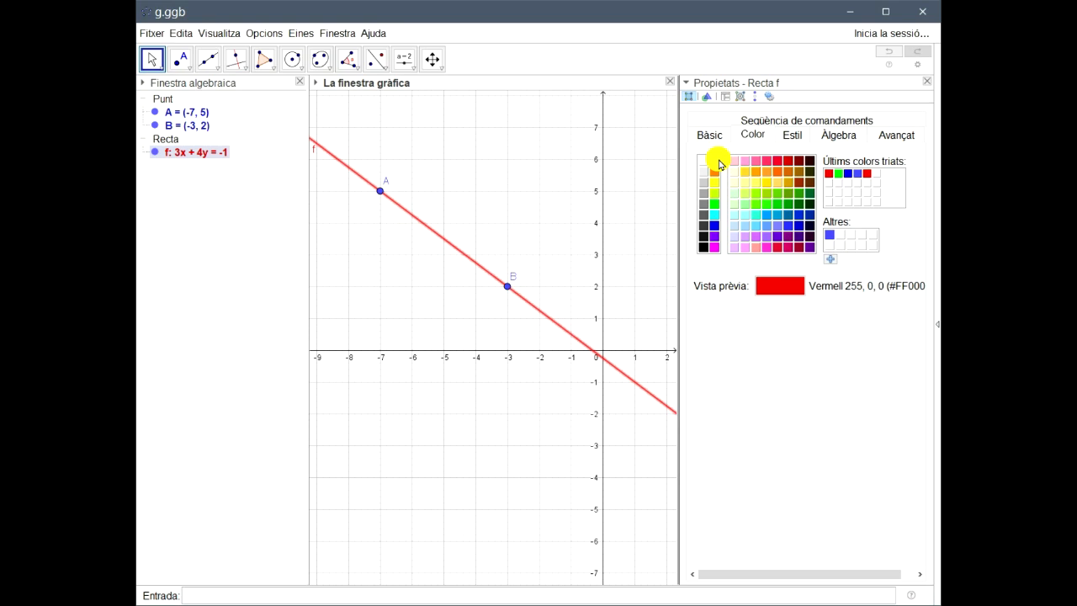
# Set the red line's thickness (Gruix de línia) to 10, close its properties and deselect it.
pyautogui.click(796, 136)
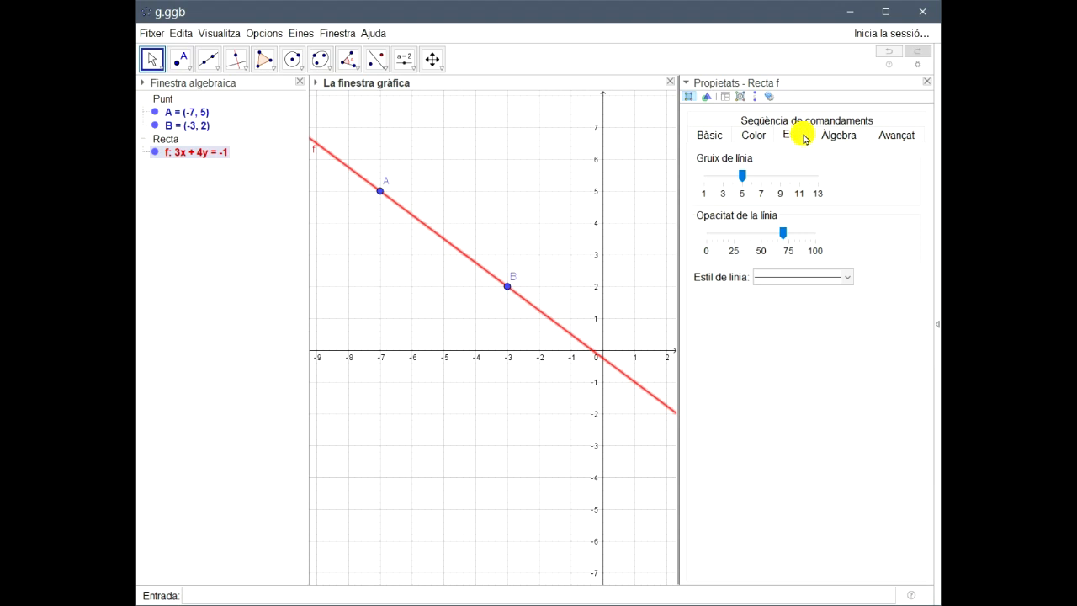
pyautogui.click(782, 176)
pyautogui.click(789, 177)
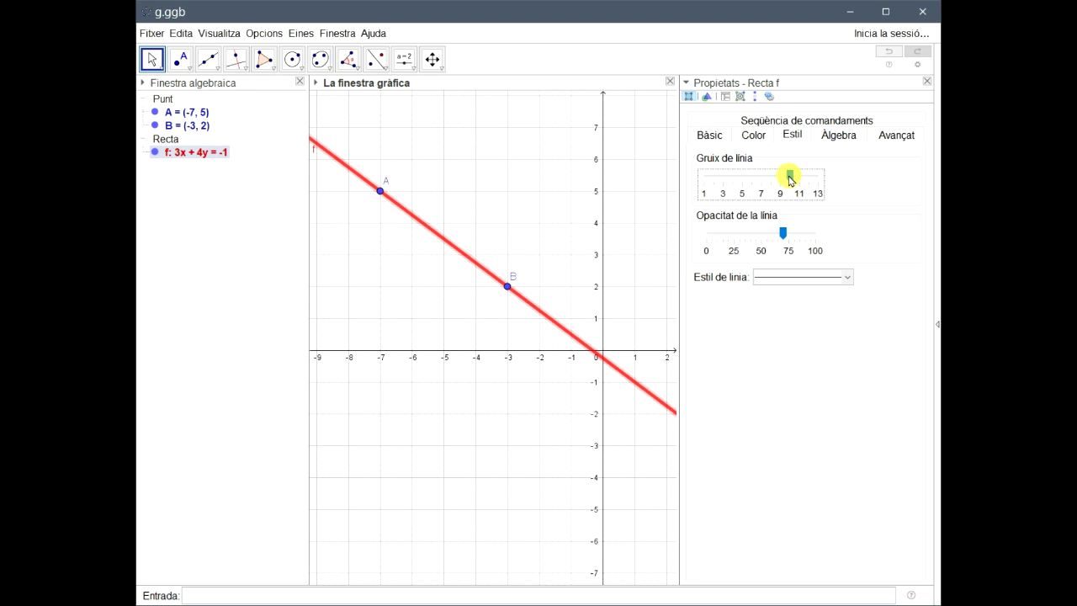
pyautogui.click(931, 83)
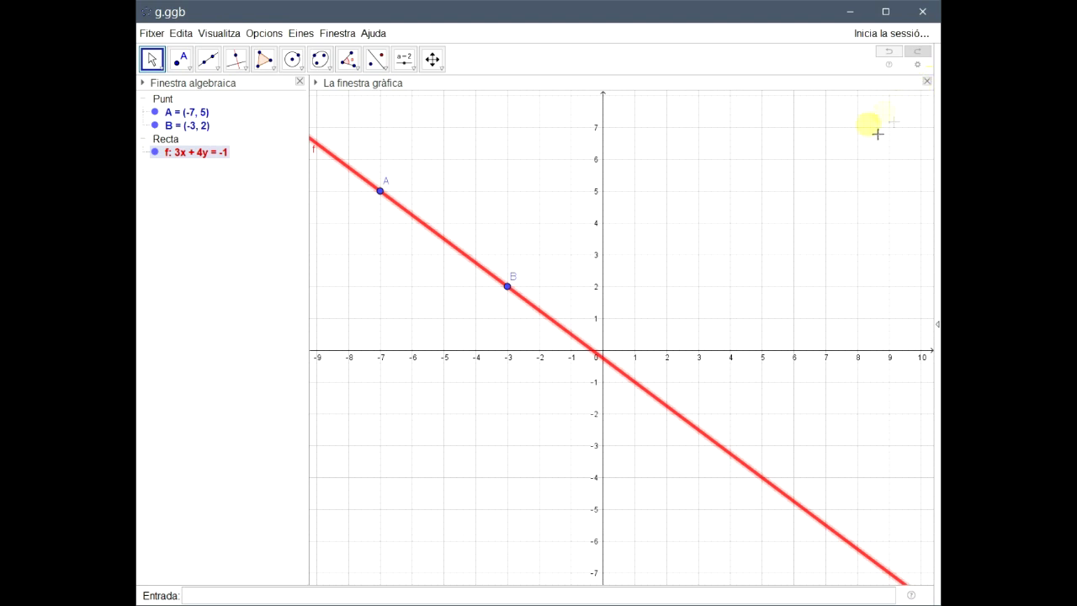
pyautogui.click(710, 232)
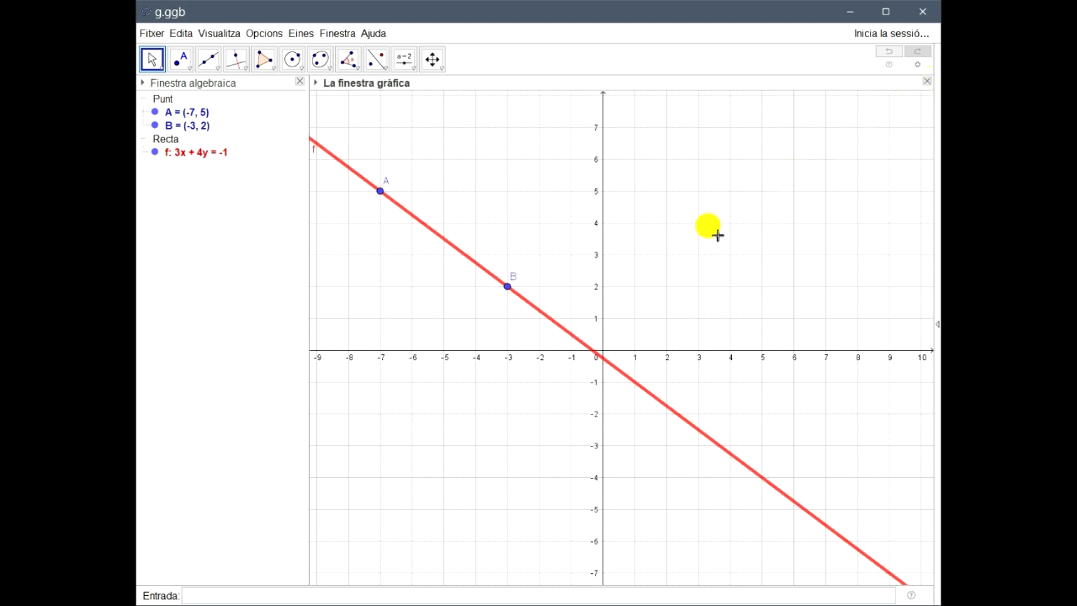
pyautogui.click(426, 229)
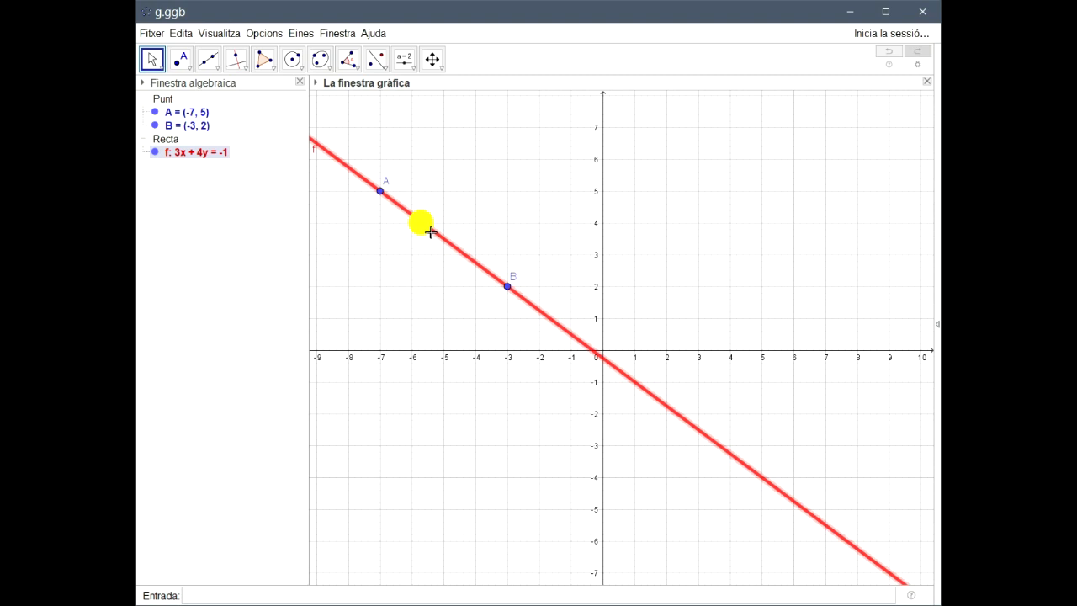
pyautogui.rightClick(430, 232)
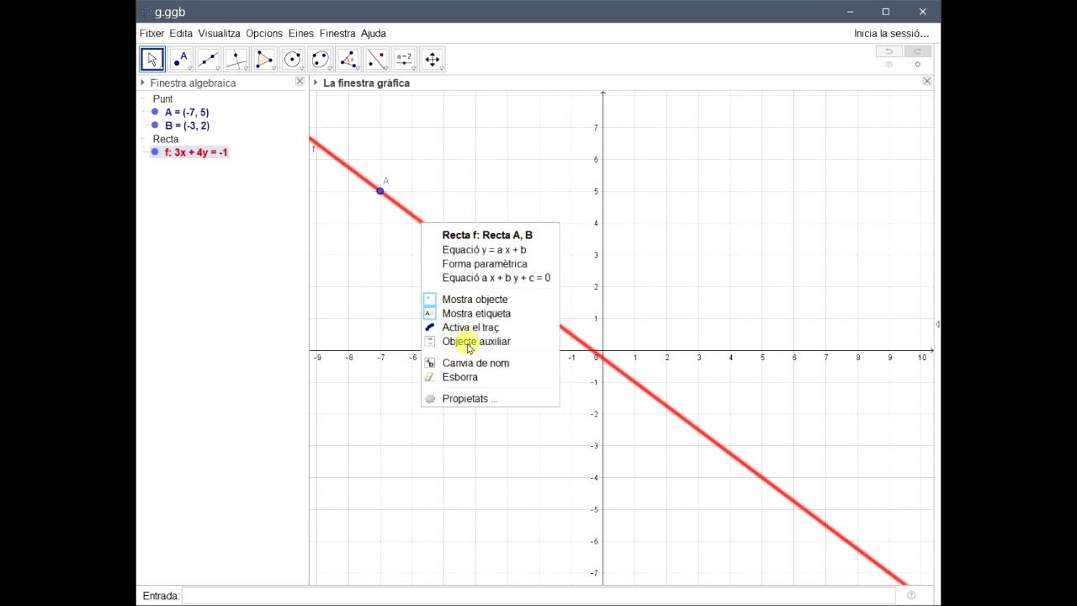
pyautogui.click(367, 298)
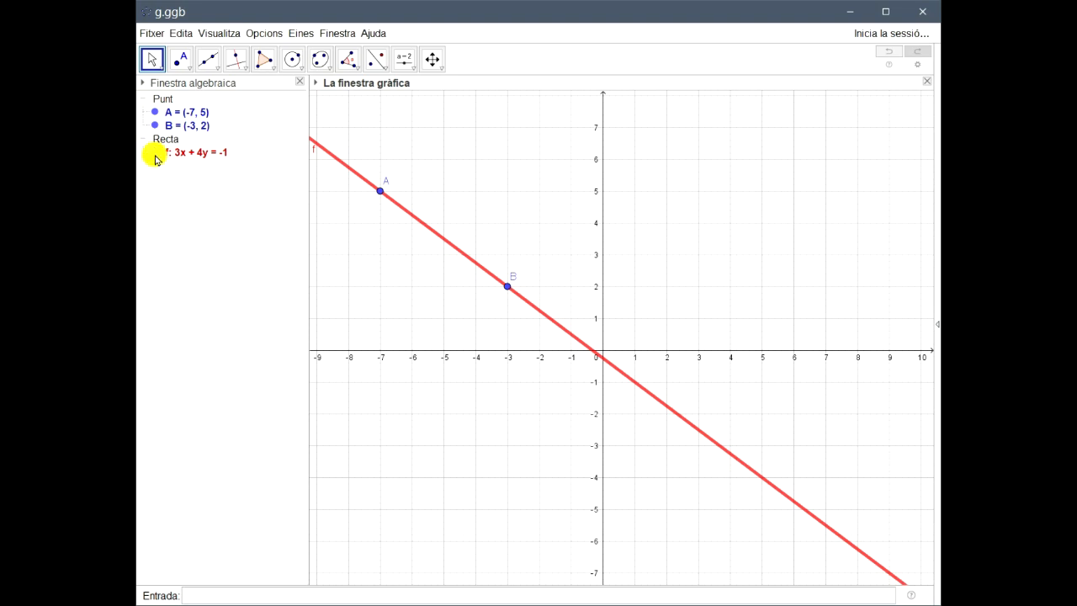
# Hide the red line in the graphics view and show it again.
pyautogui.click(155, 157)
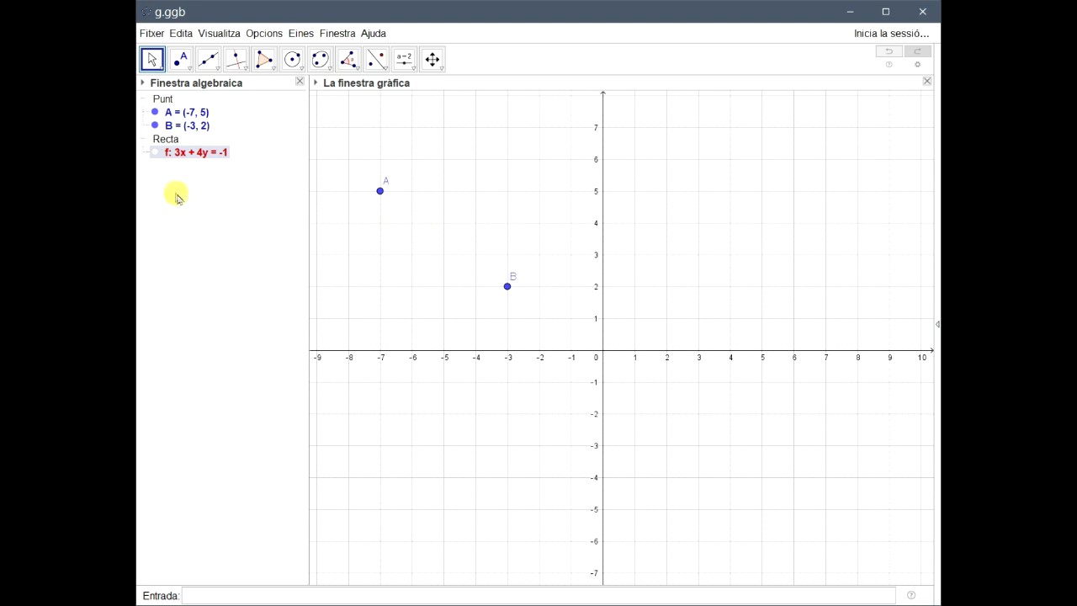
pyautogui.click(155, 154)
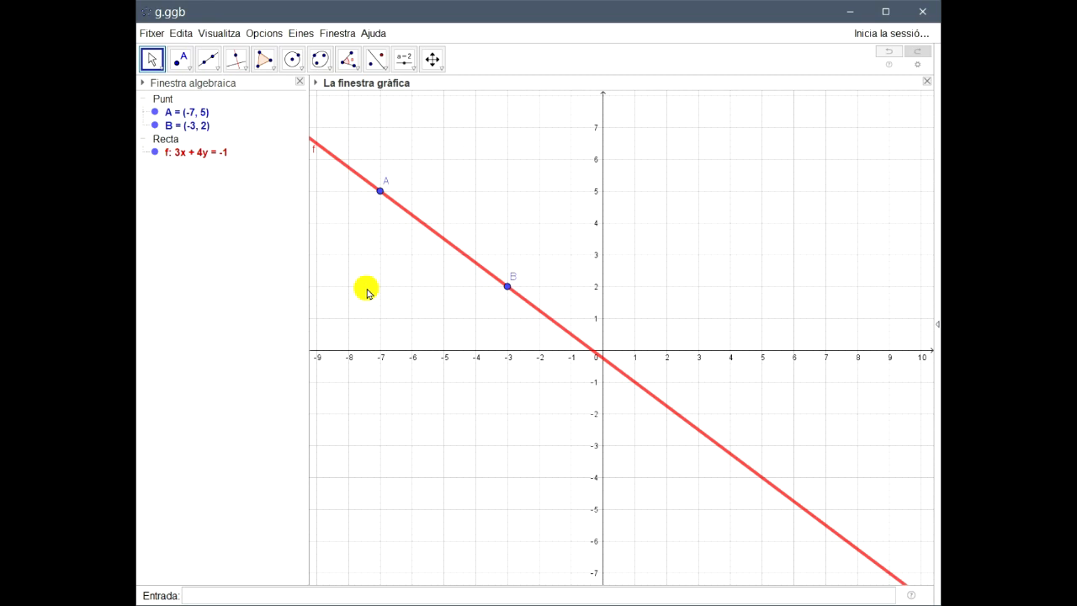
# Delete the red line and its two defining points A and B from the construction.
pyautogui.click(447, 243)
pyautogui.rightClick(446, 243)
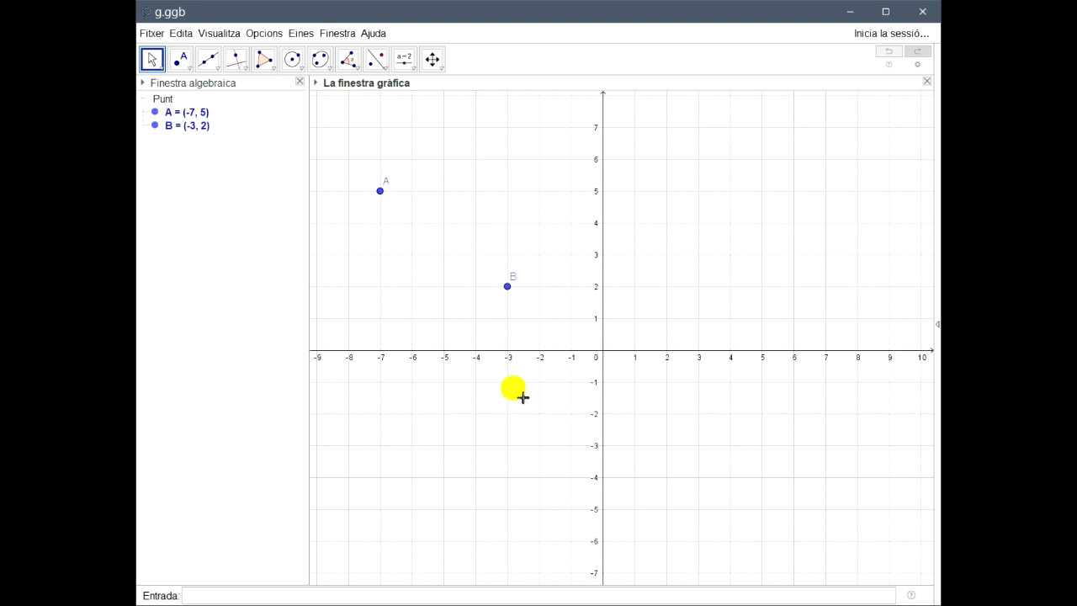
pyautogui.click(513, 289)
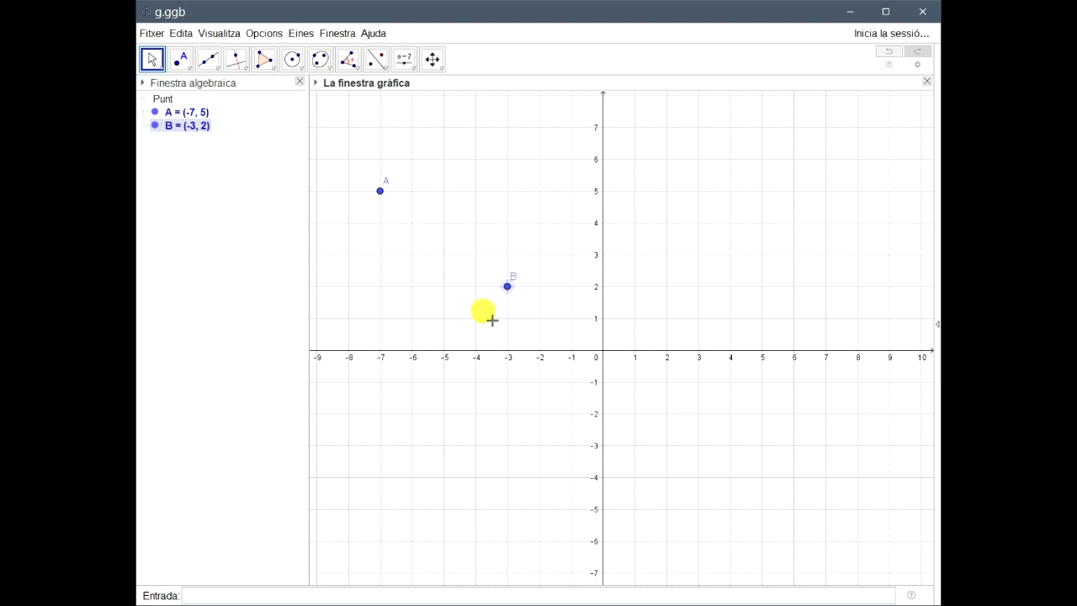
pyautogui.press('Delete')
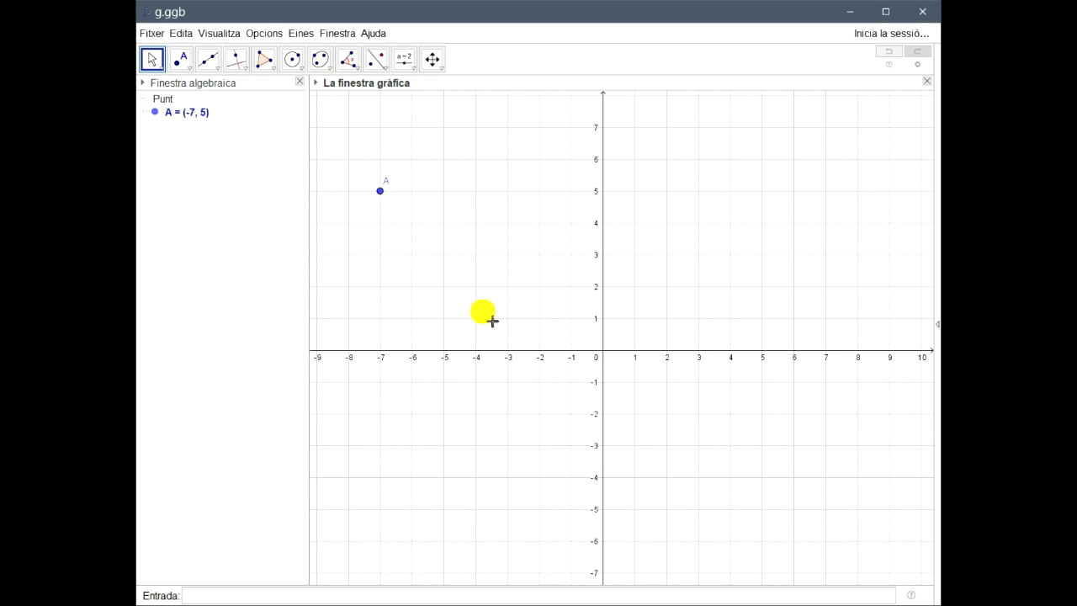
pyautogui.click(379, 191)
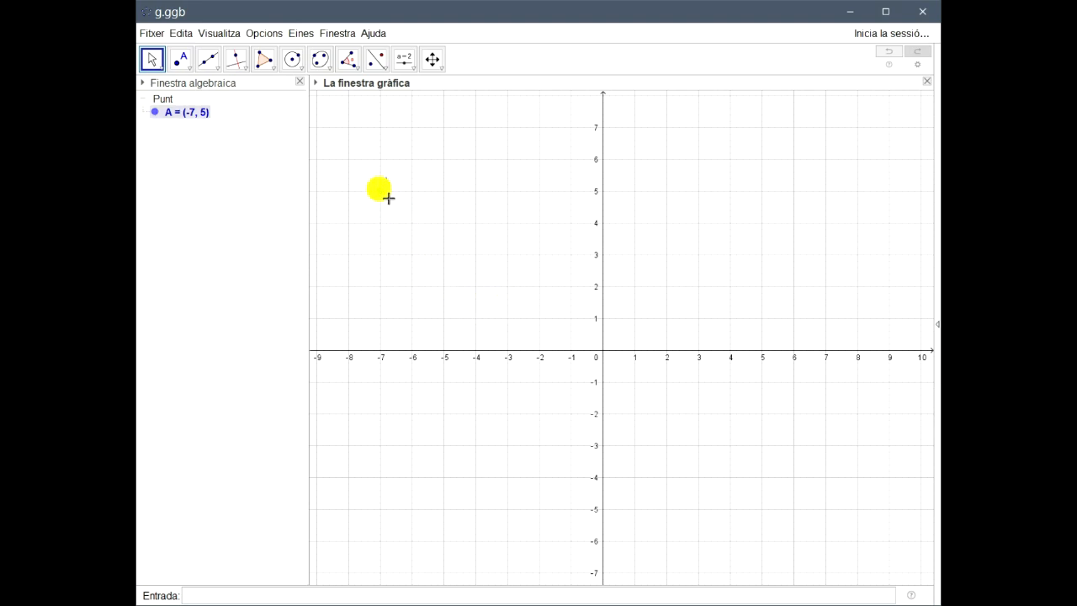
pyautogui.press('Delete')
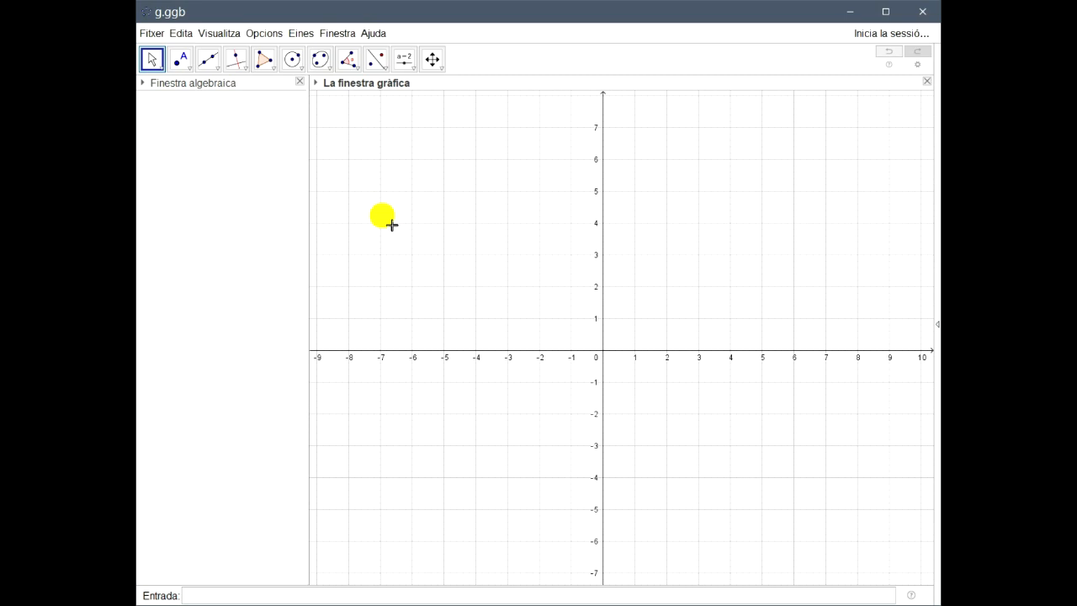
# Draw a segment (Segment) between new points at (-7, 3) and (-4, 4), and return to the Move tool.
pyautogui.click(212, 67)
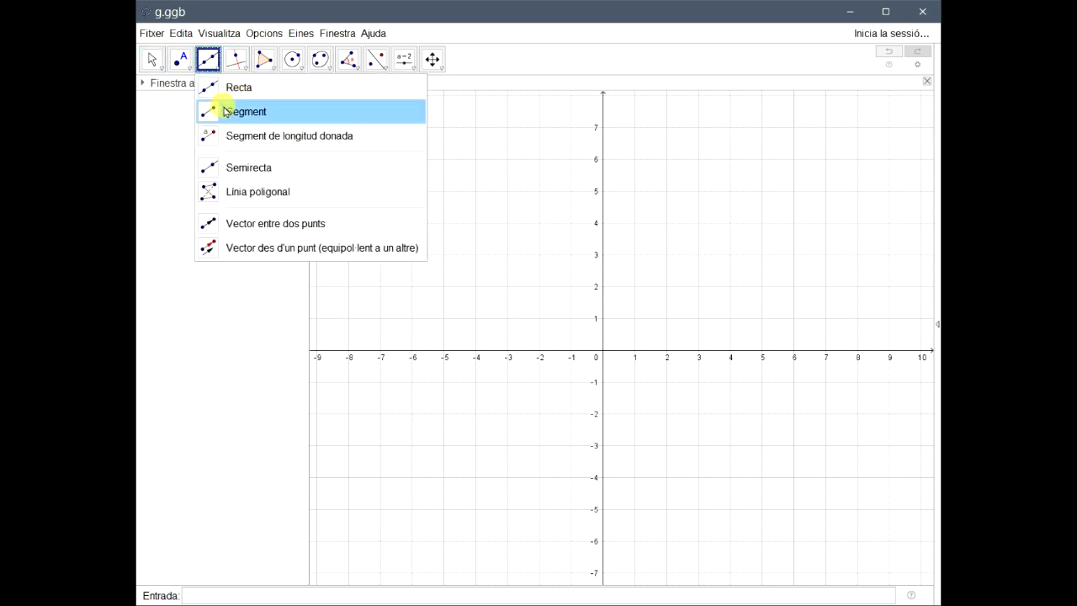
pyautogui.click(312, 115)
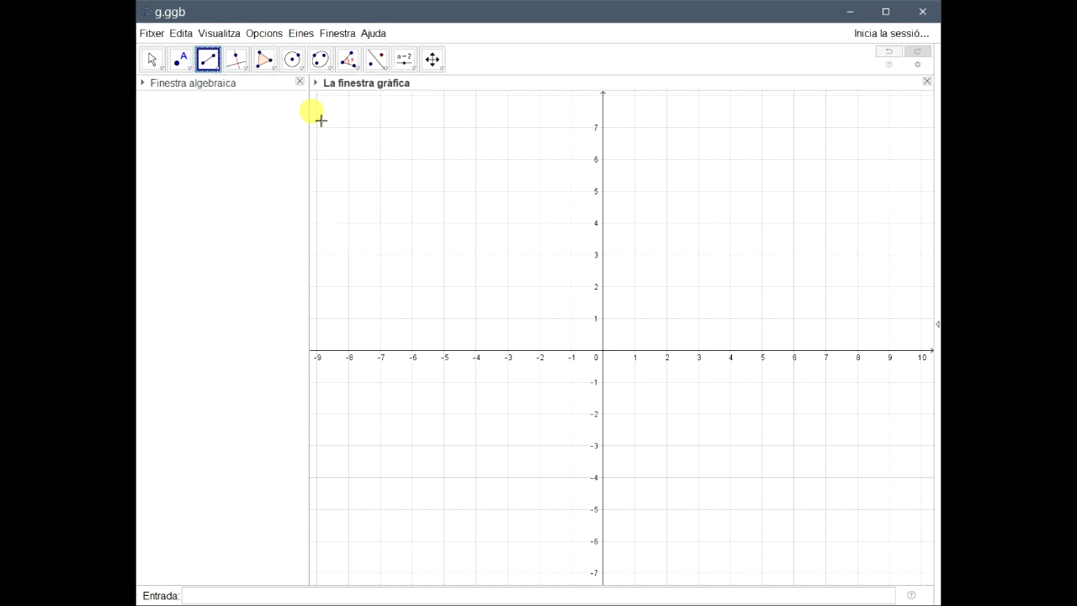
pyautogui.click(390, 265)
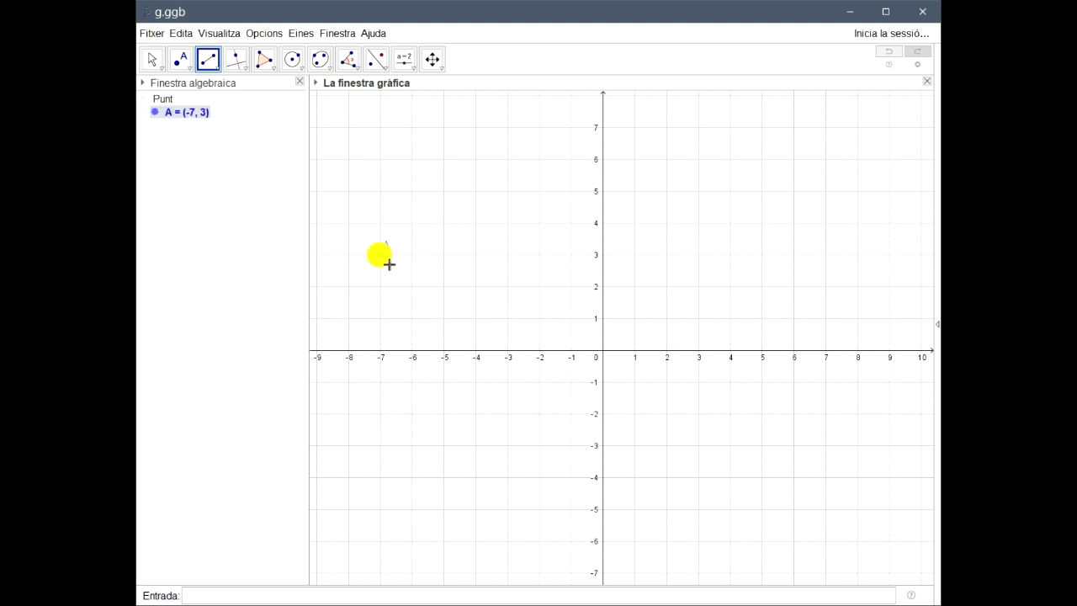
pyautogui.click(476, 223)
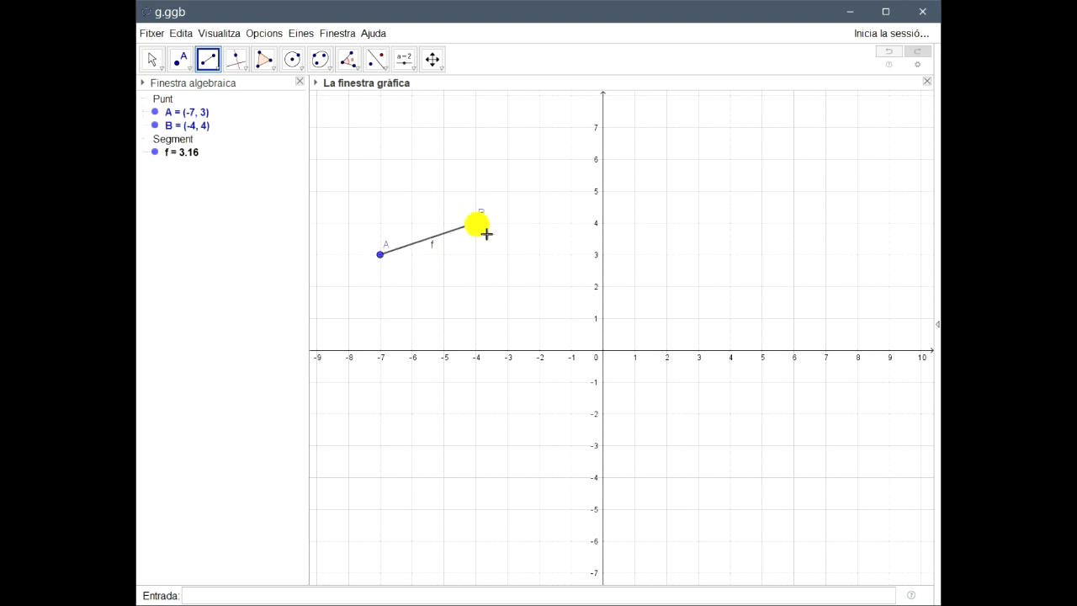
pyautogui.click(151, 59)
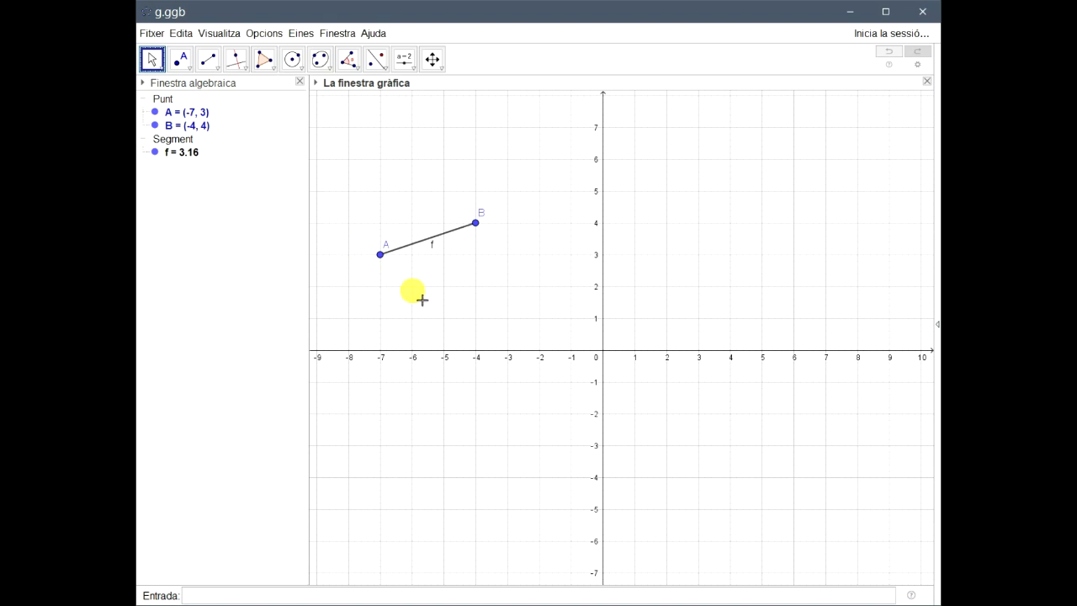
# Construct the perpendicular bisector (Mediatriu) of segment AB and return to the Move tool.
pyautogui.click(238, 62)
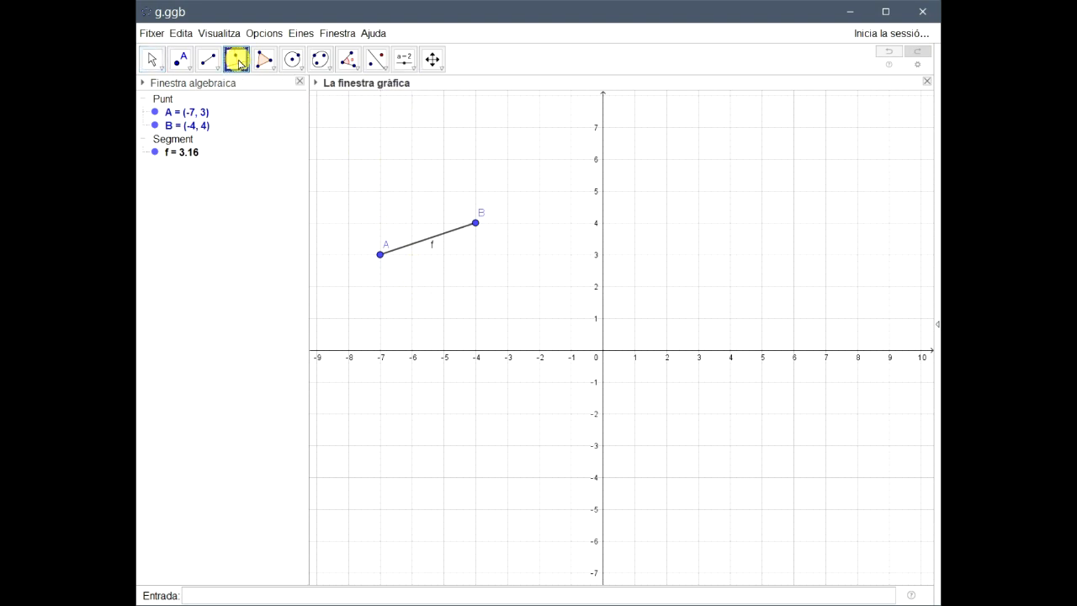
pyautogui.click(240, 64)
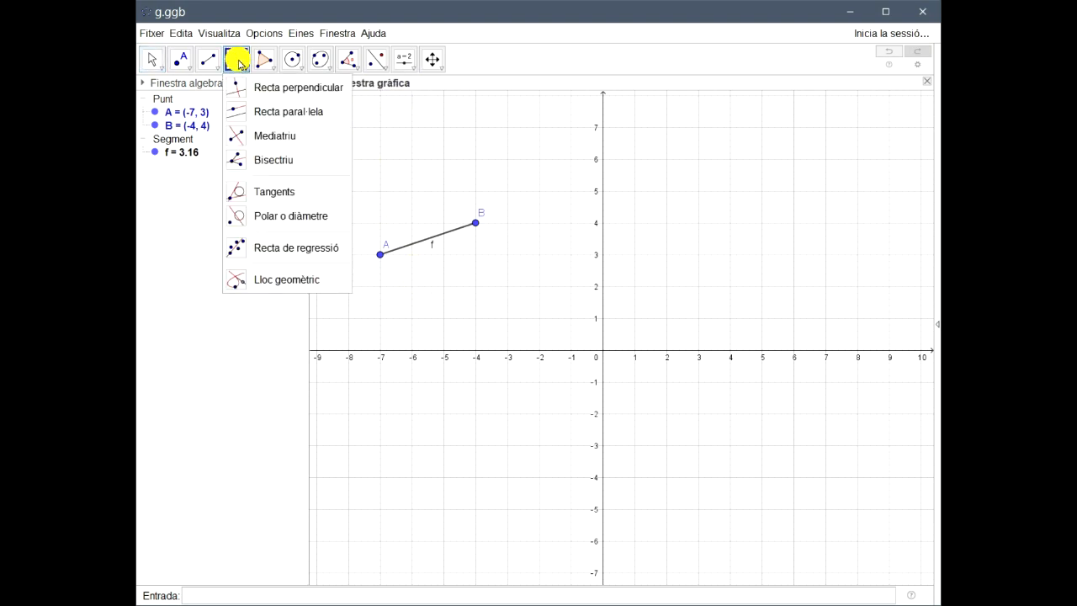
pyautogui.click(323, 140)
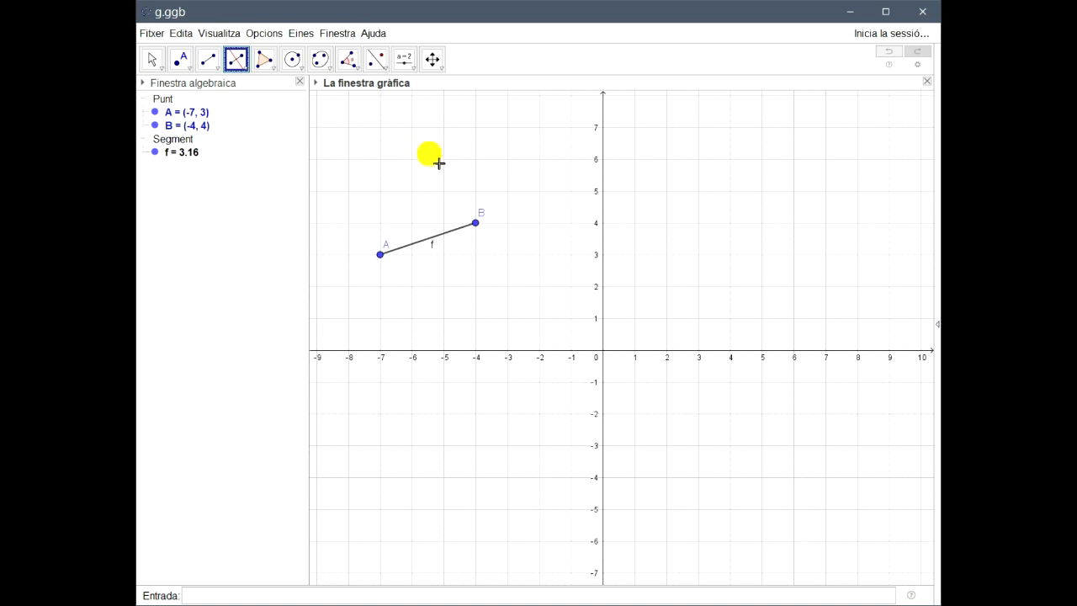
pyautogui.click(407, 251)
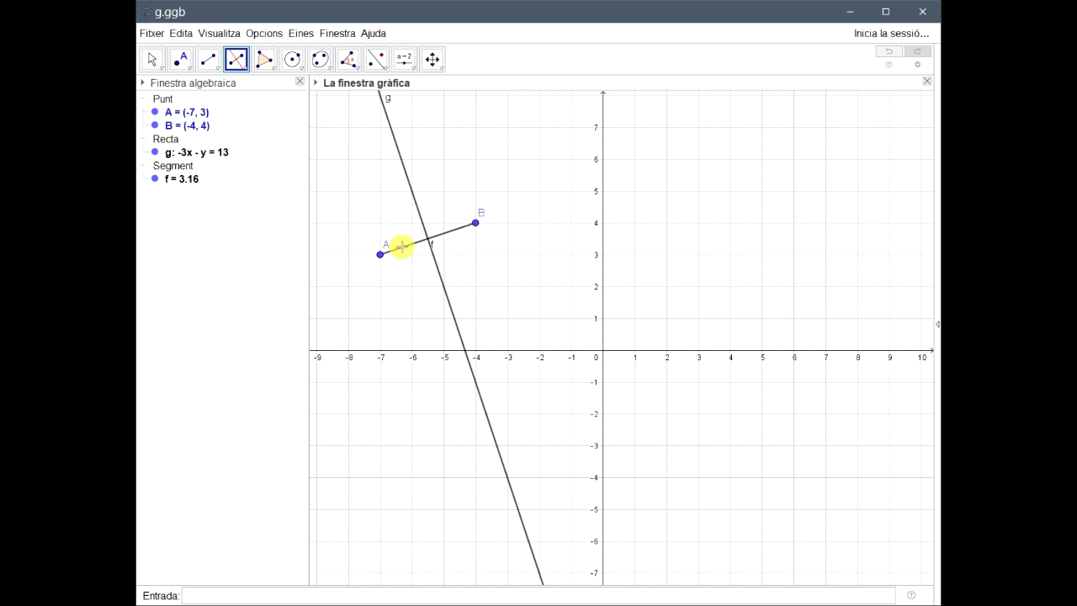
pyautogui.click(152, 59)
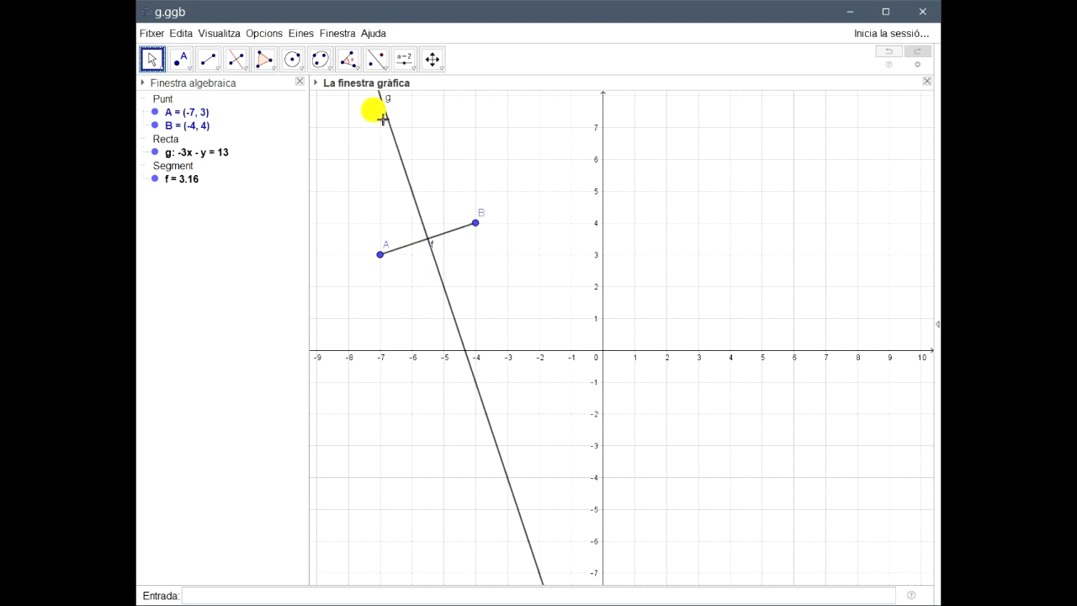
# Change the perpendicular bisector's colour to blue (Blau 0, 0, 255) in its properties, close them and deselect the line.
pyautogui.click(445, 280)
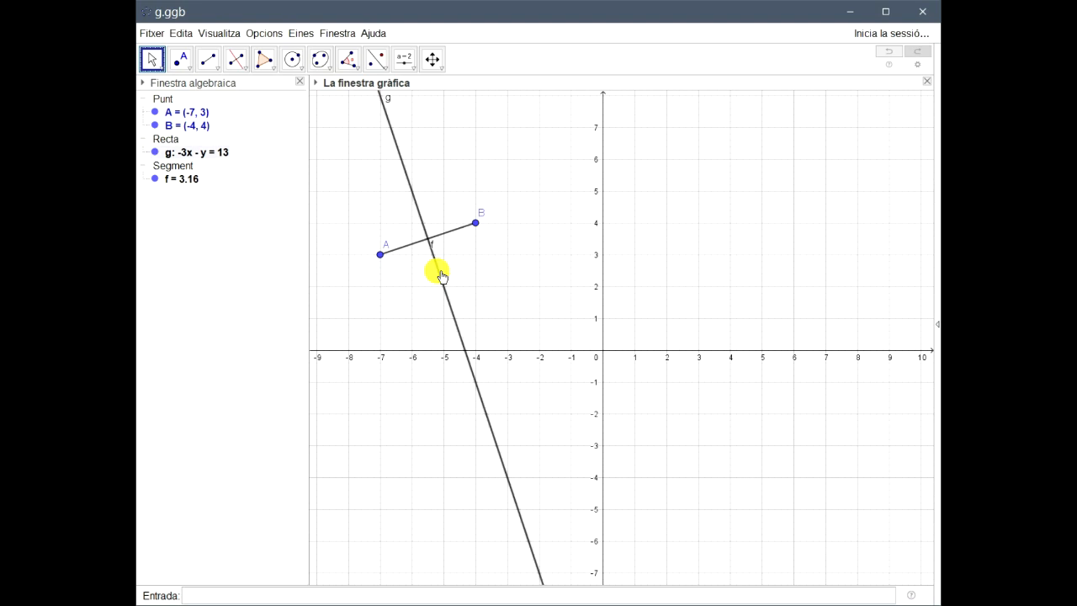
pyautogui.rightClick(445, 280)
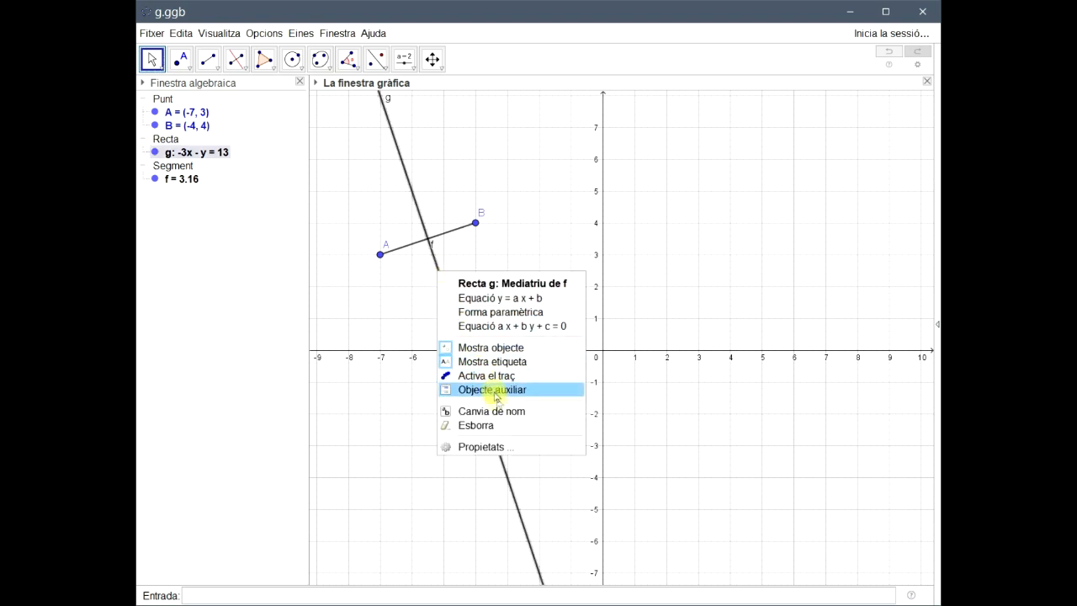
pyautogui.click(543, 448)
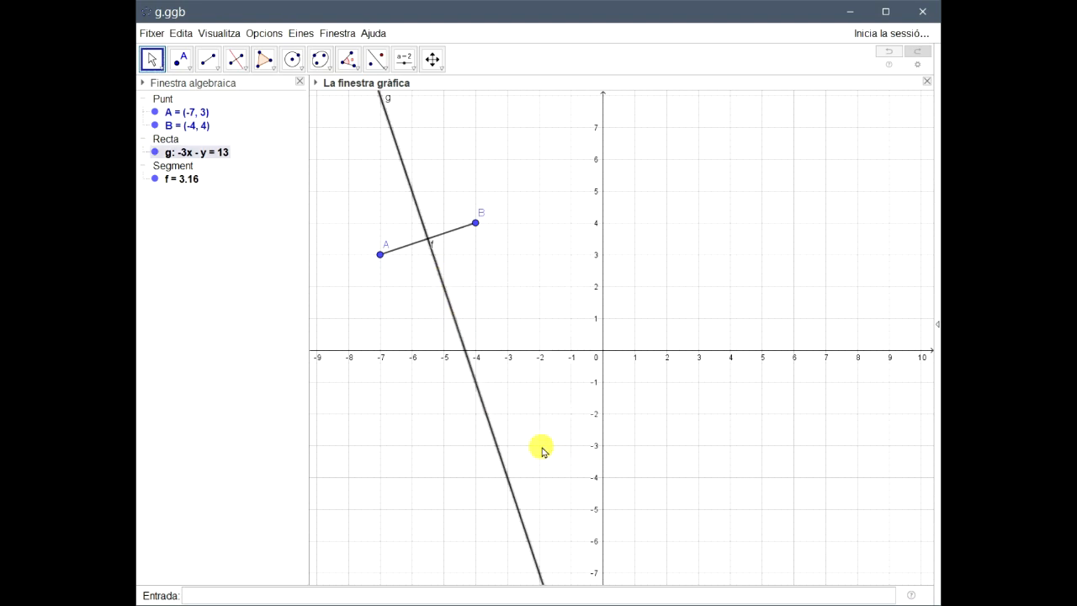
pyautogui.click(759, 136)
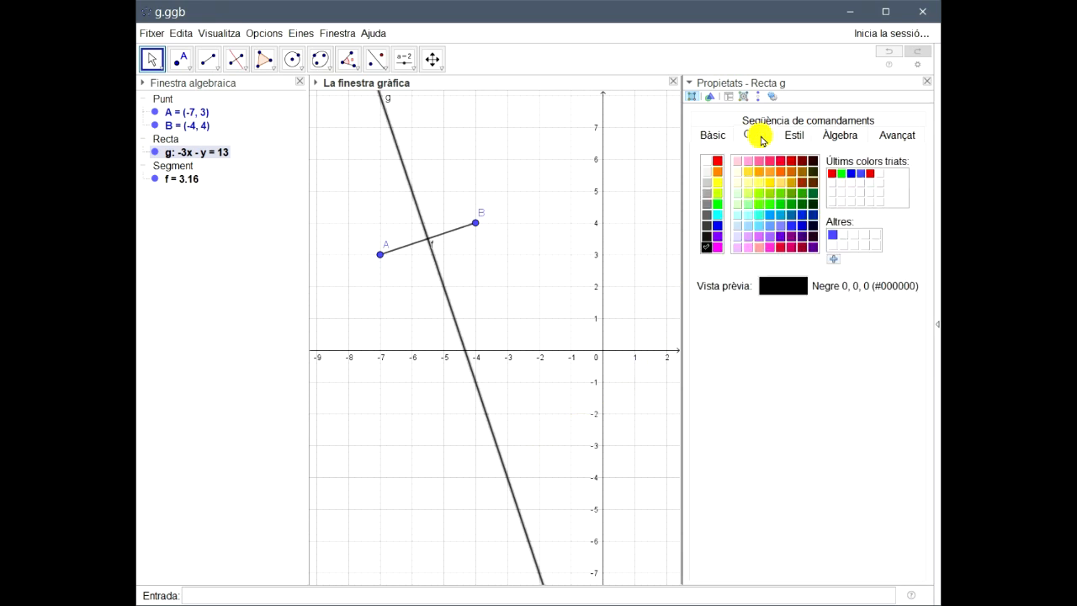
pyautogui.click(718, 226)
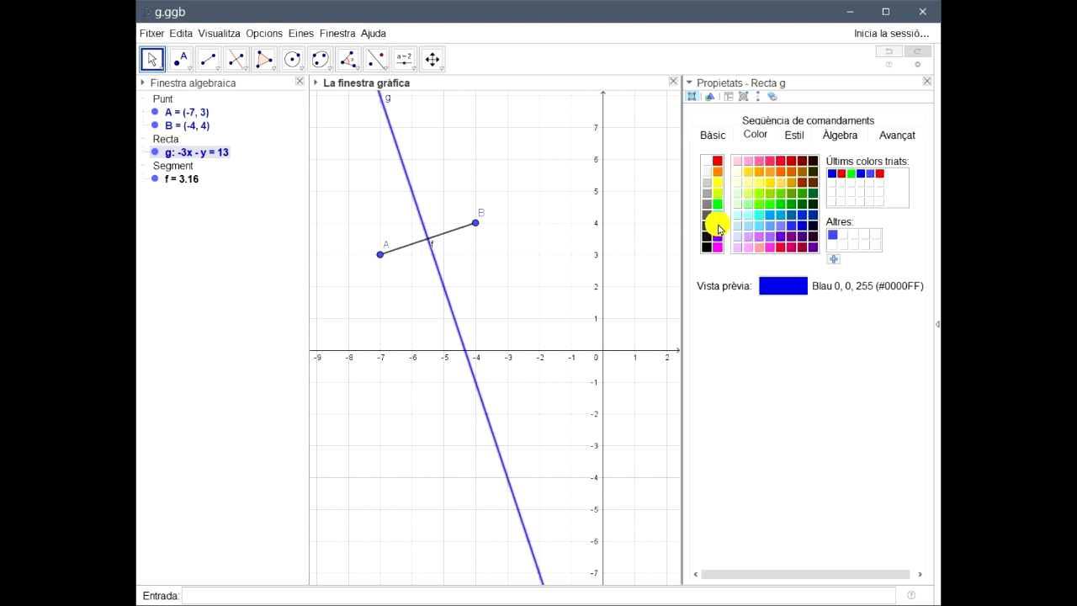
pyautogui.click(927, 81)
pyautogui.click(523, 270)
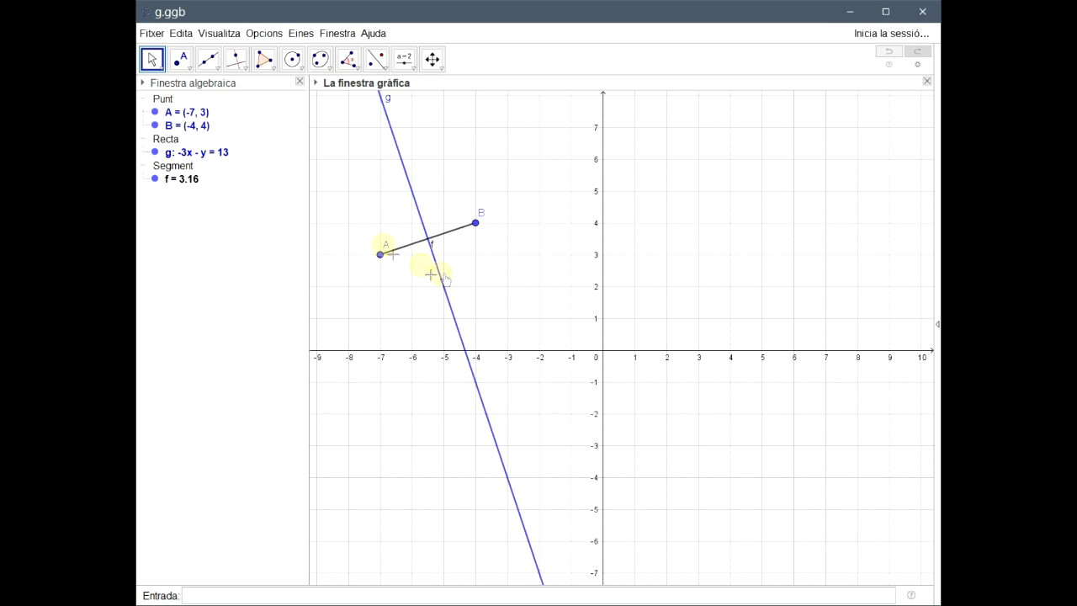
# Draw a circle (Circumferència: Centre i Radi) centred at (5, 4) with radius 3, and return to the Move tool.
pyautogui.click(296, 61)
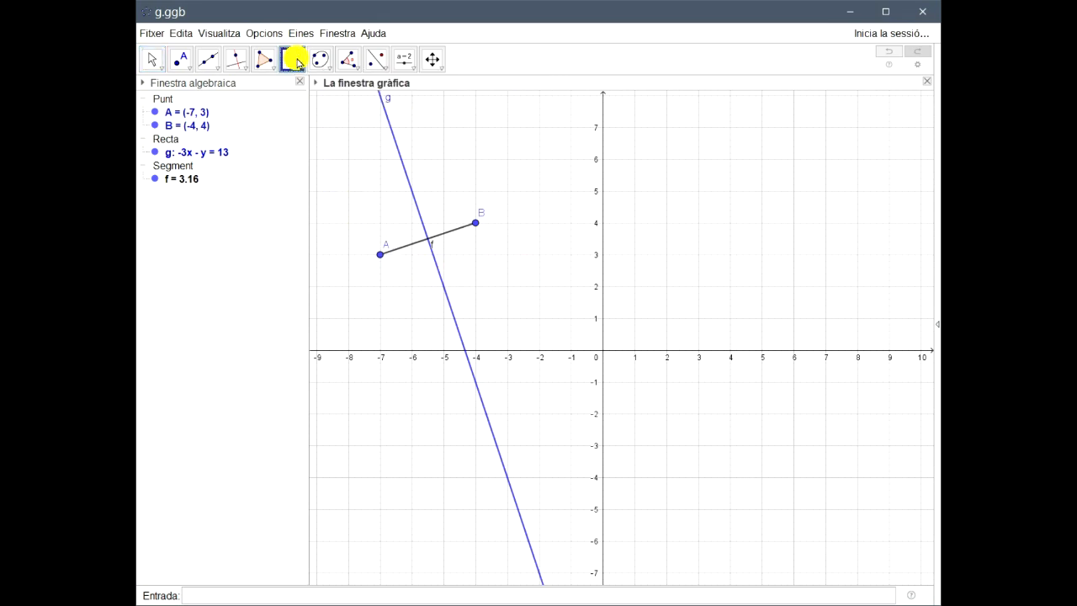
pyautogui.click(299, 64)
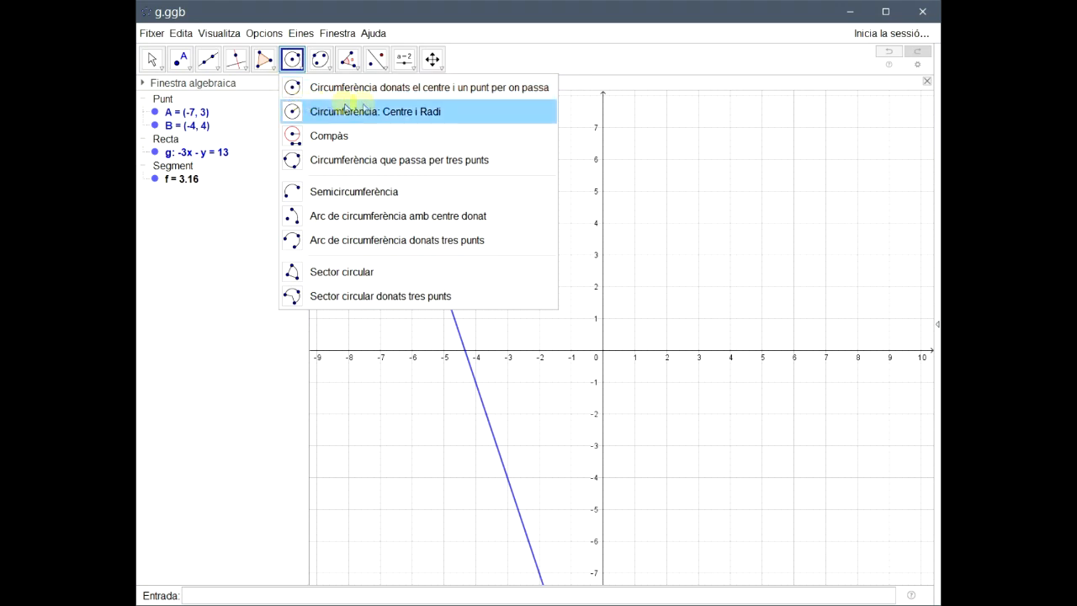
pyautogui.click(488, 112)
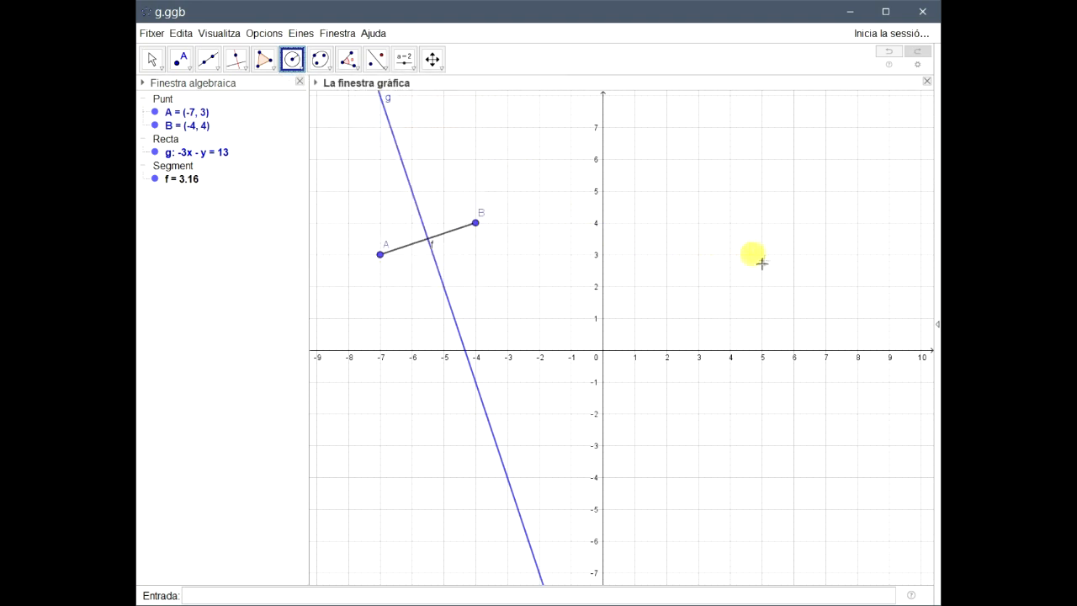
pyautogui.click(762, 223)
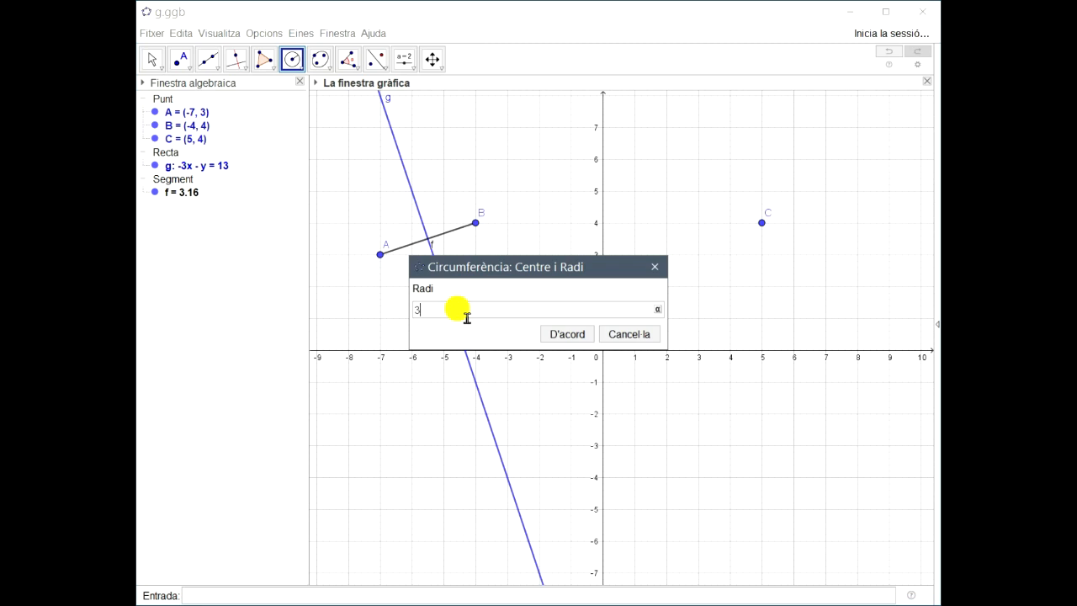
pyautogui.click(576, 335)
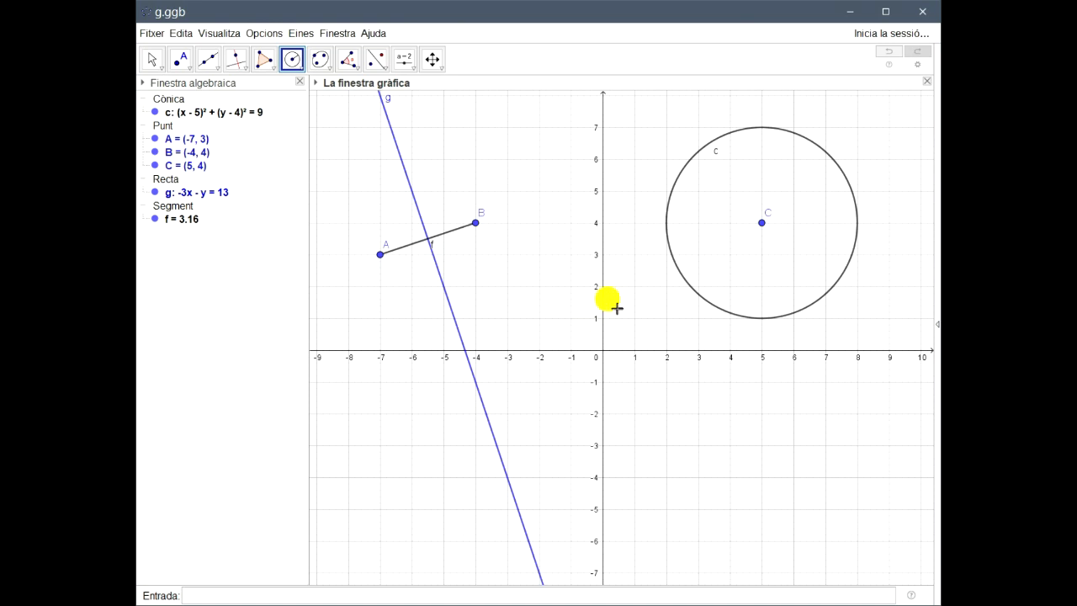
pyautogui.click(152, 59)
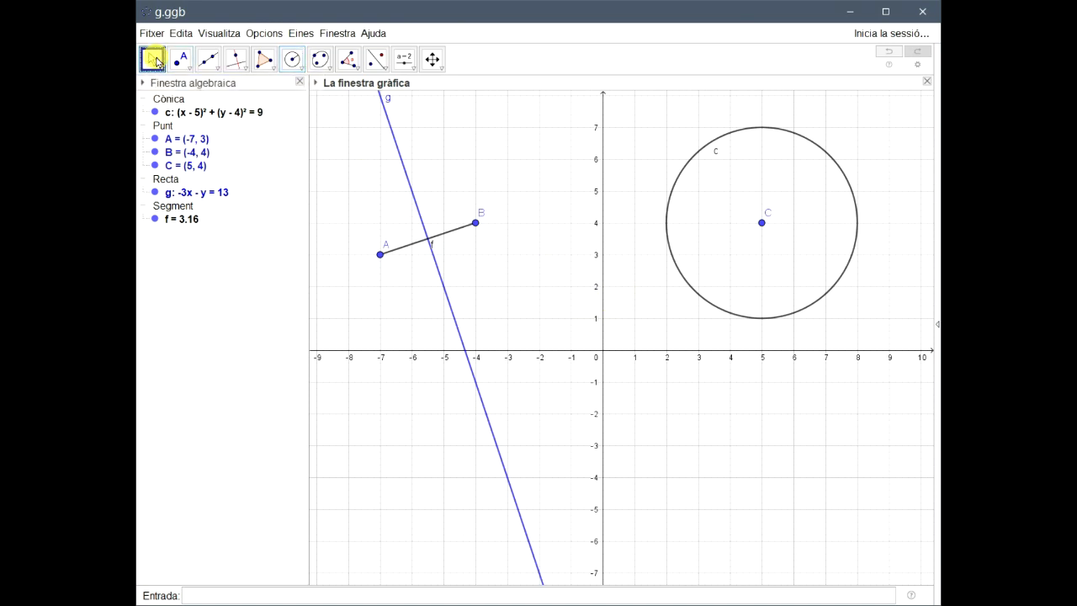
# Change the circle's colour to orange (Taronja 255, 127, 0) in its properties, close them and deselect the circle.
pyautogui.click(698, 298)
pyautogui.rightClick(695, 296)
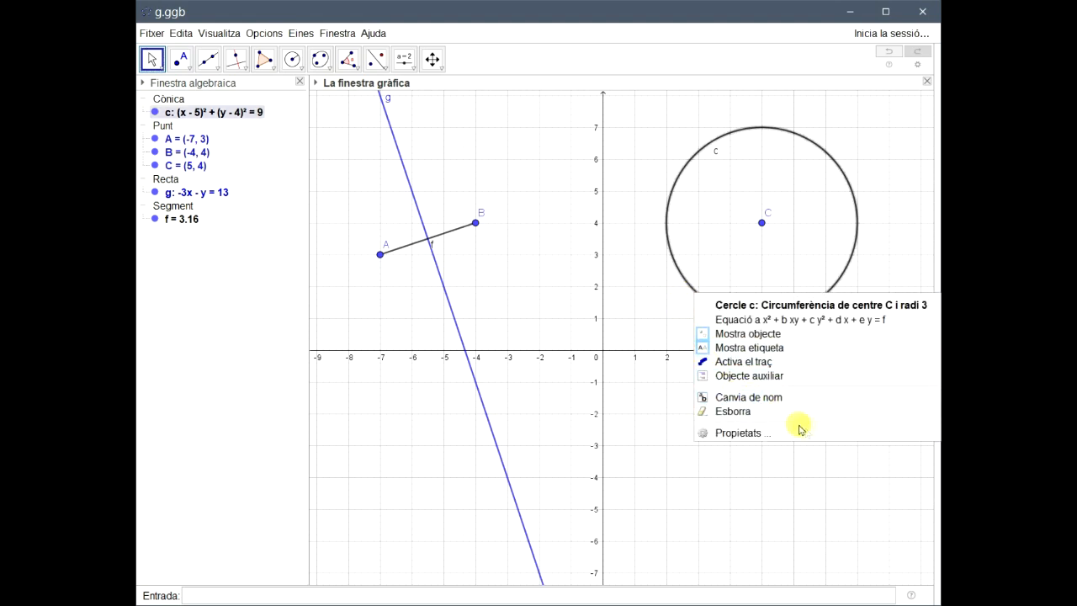
pyautogui.click(838, 437)
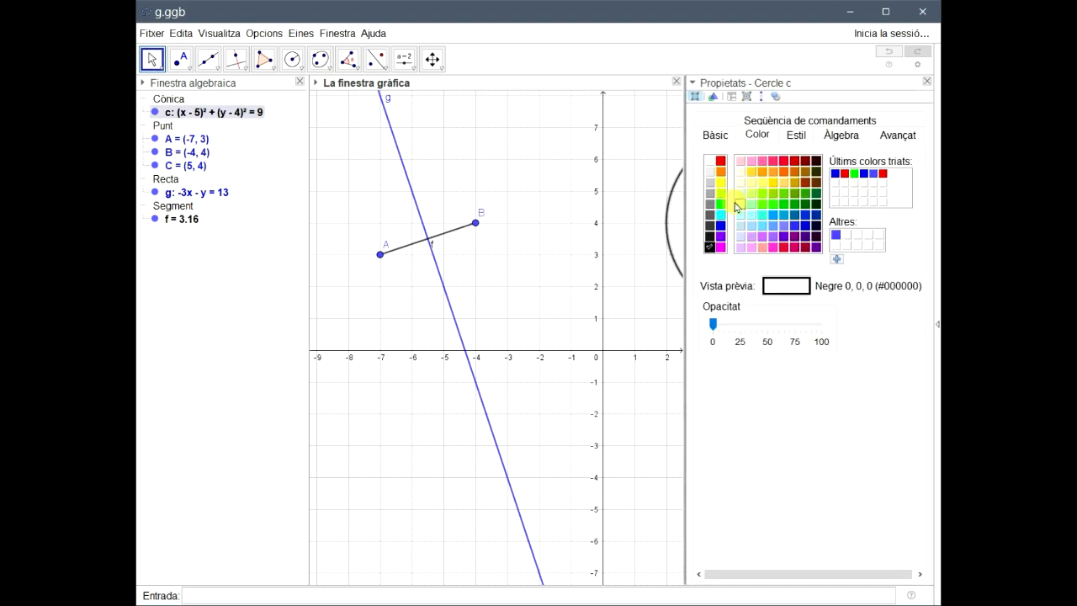
pyautogui.click(722, 172)
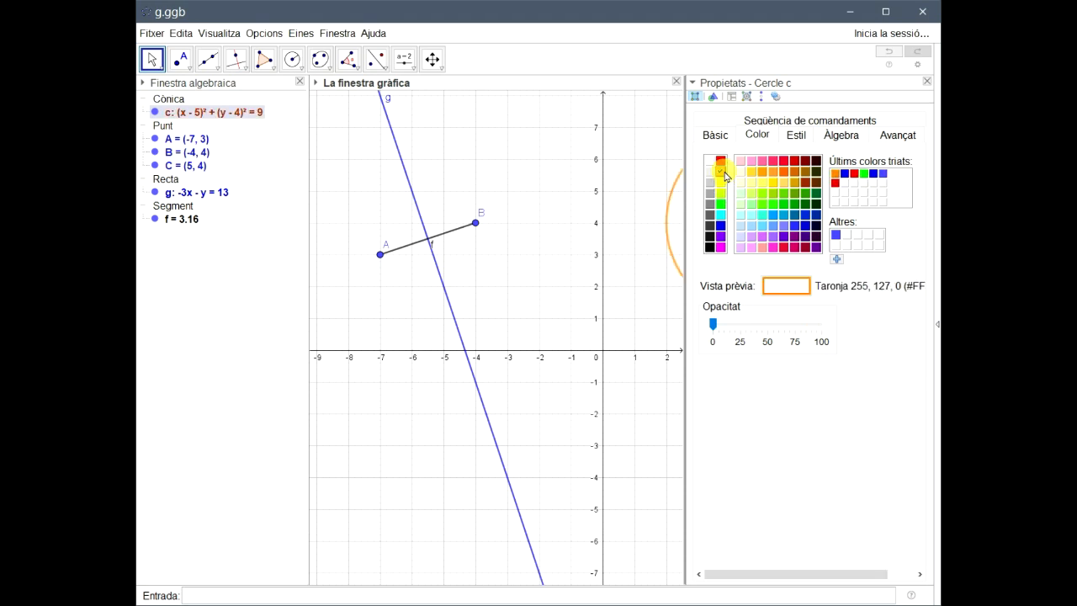
pyautogui.click(931, 86)
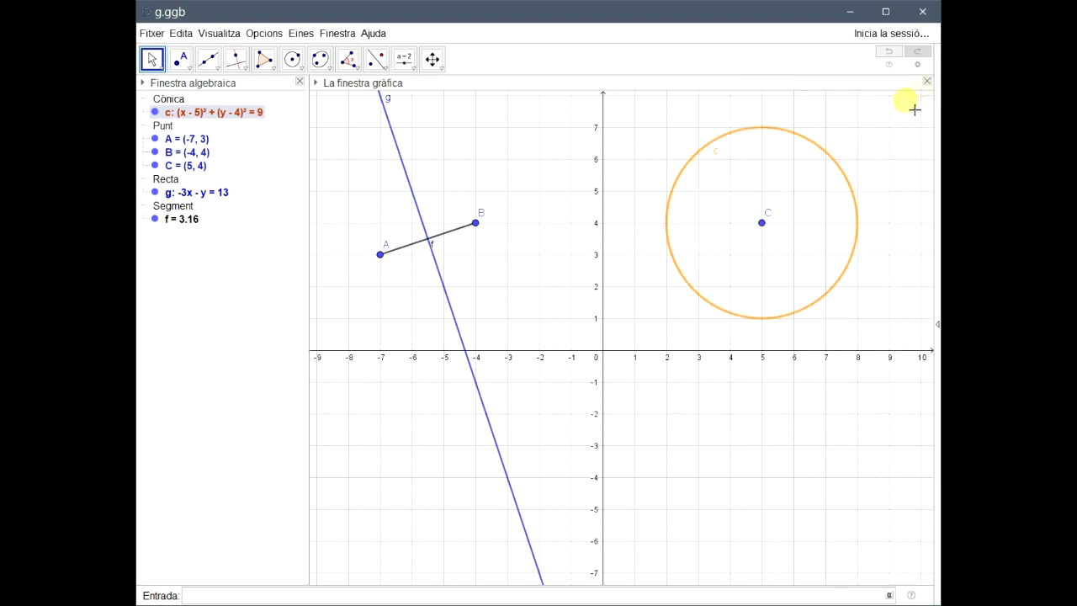
pyautogui.click(864, 327)
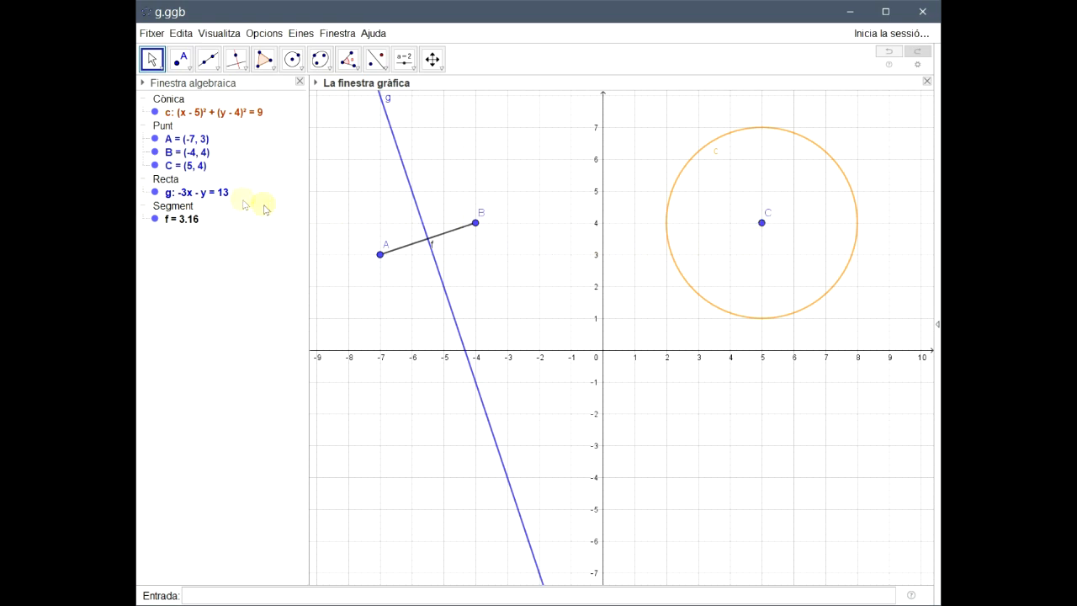
# Hide the circle's centre point C in the graphics view.
pyautogui.click(153, 167)
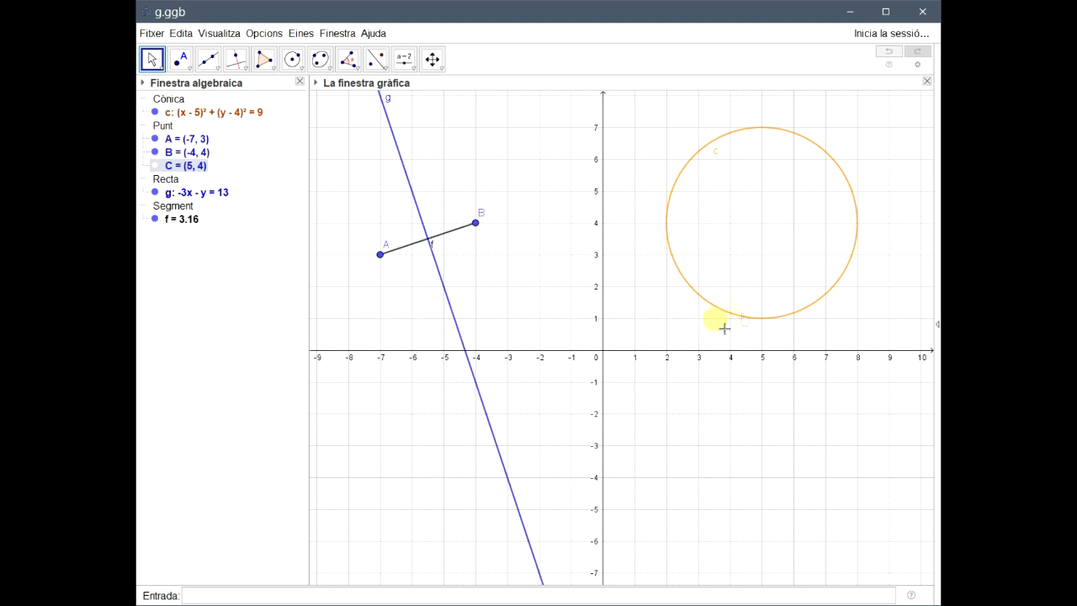
# Deselect point C, draw a regular polygon (Polígon regular) with 6 vertices from base points (-7, -5) and (-5, -5), and return to the Move tool.
pyautogui.click(772, 278)
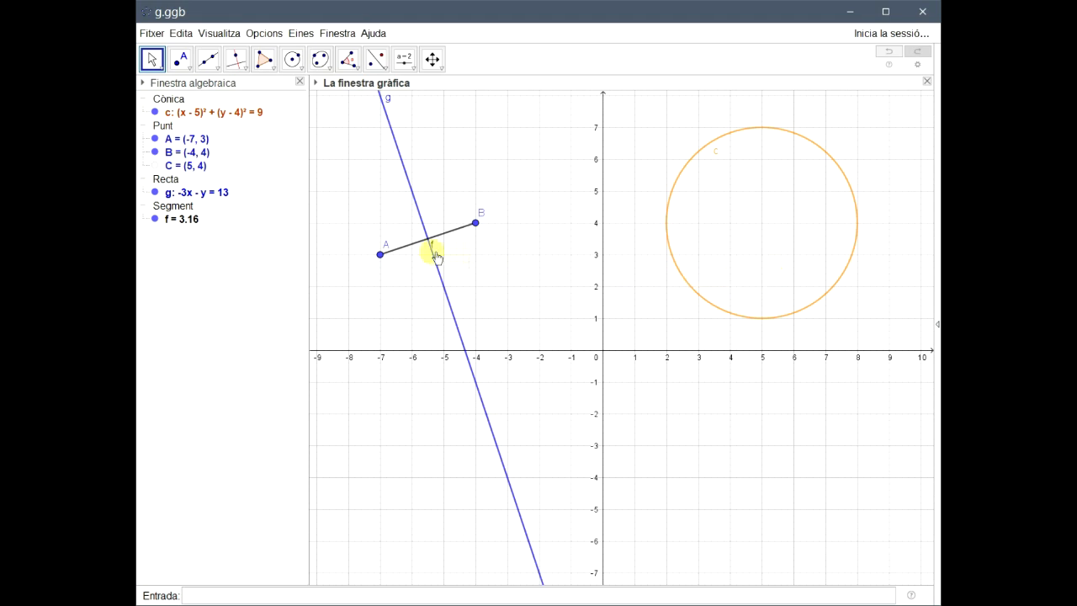
pyautogui.click(264, 63)
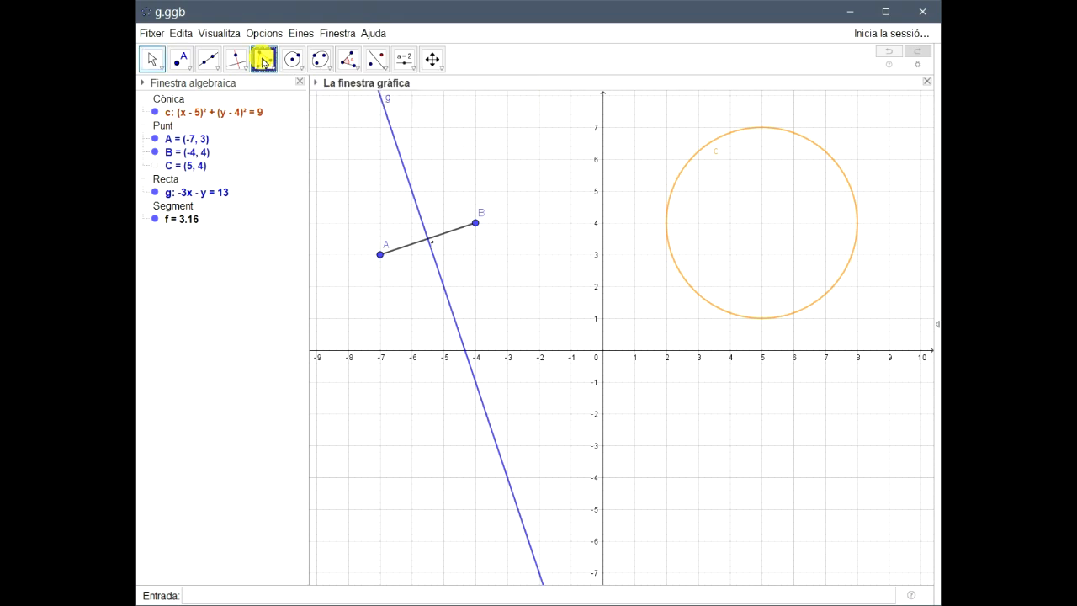
pyautogui.click(263, 63)
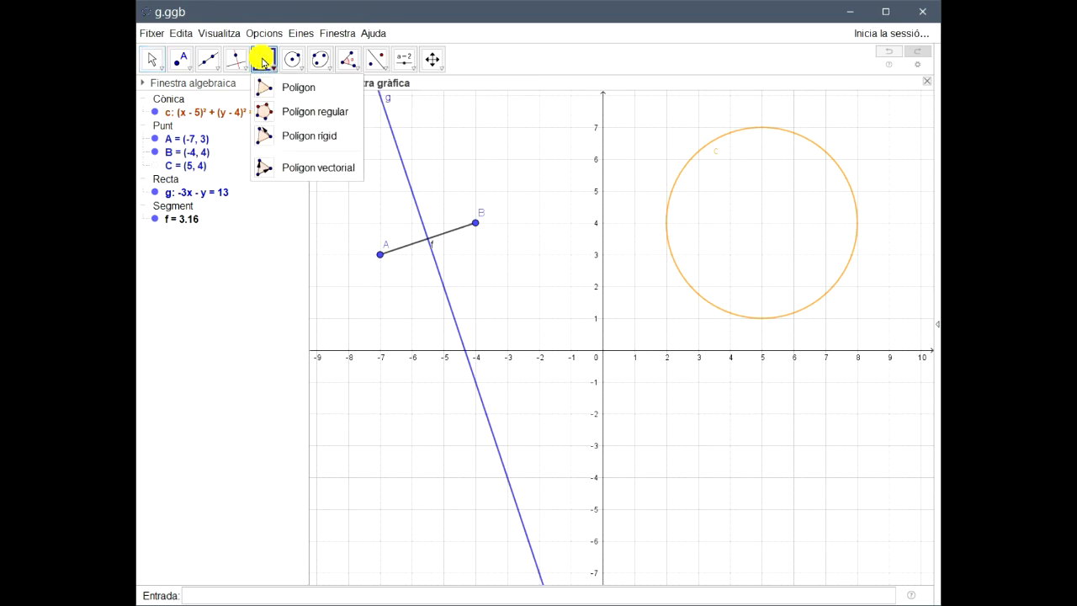
pyautogui.click(340, 117)
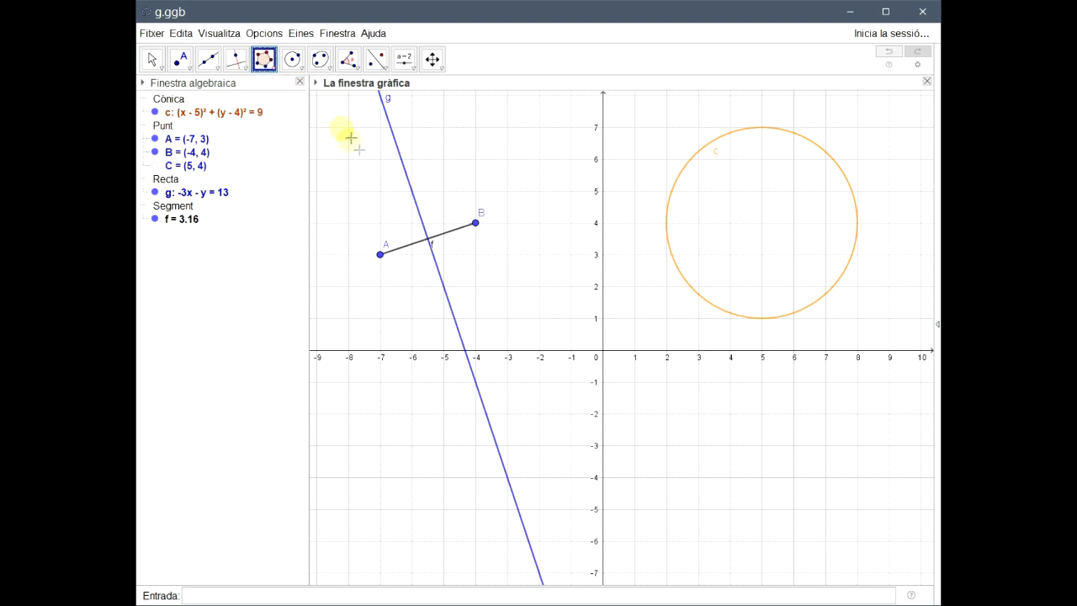
pyautogui.click(380, 509)
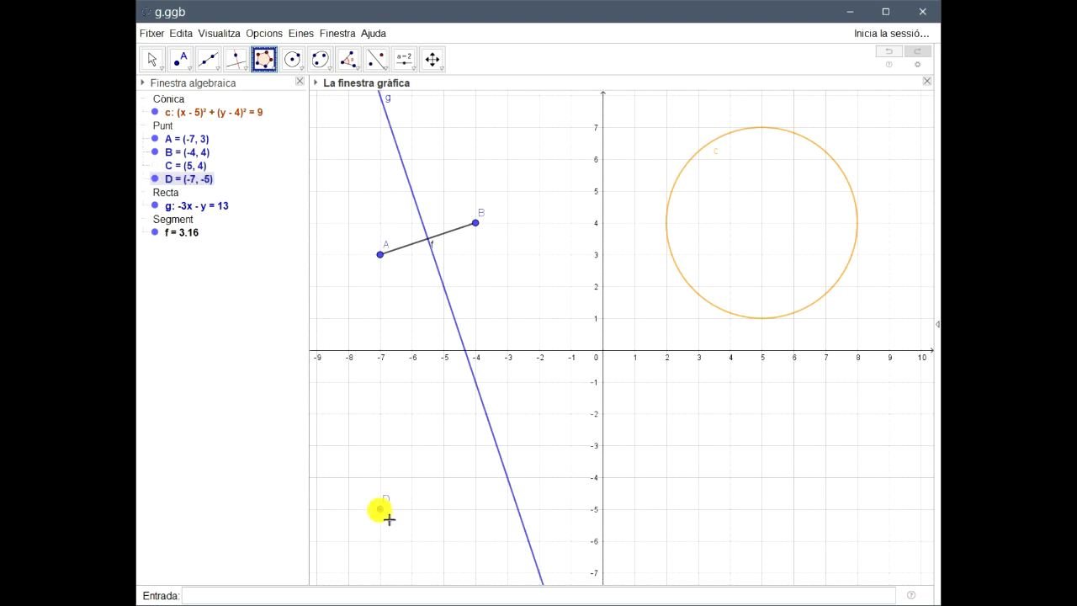
pyautogui.click(445, 509)
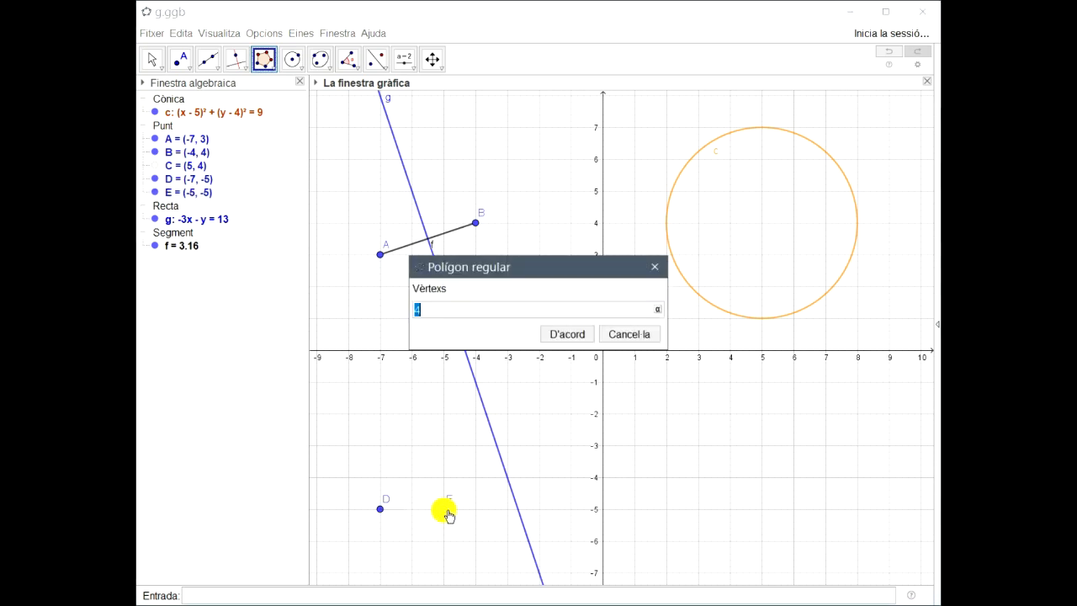
pyautogui.click(459, 316)
pyautogui.click(577, 337)
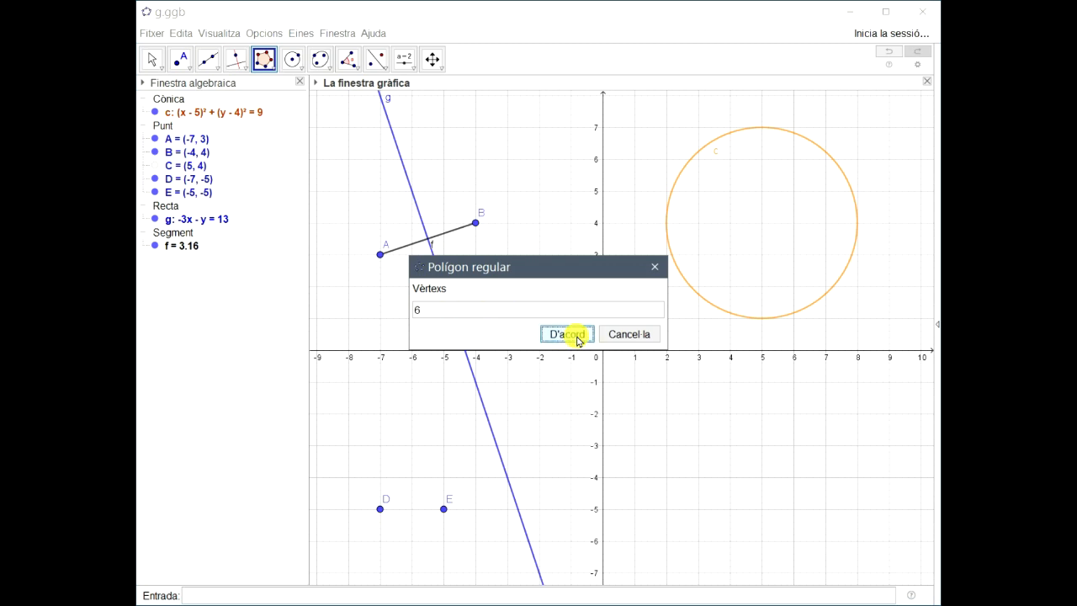
pyautogui.click(153, 59)
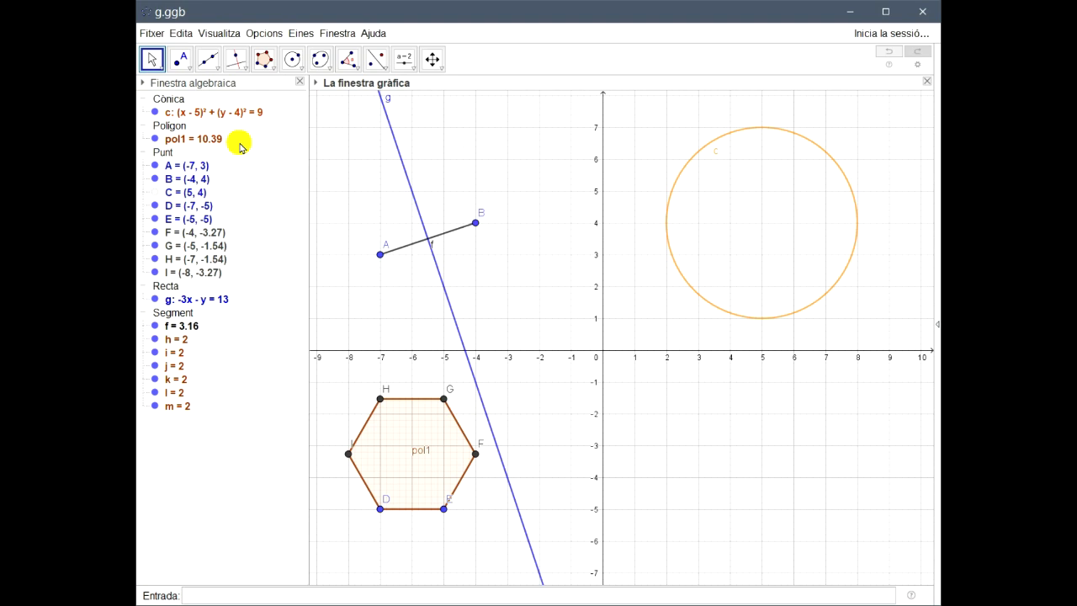
# Draw a closed irregular six-vertex polygon (Polígon) below the circle, from about (2.4, -3.3) through (3.8, -1.1), (6.8, -2.3), (6.4, -5.1), (5, -6) and (5, -2.9).
pyautogui.click(264, 61)
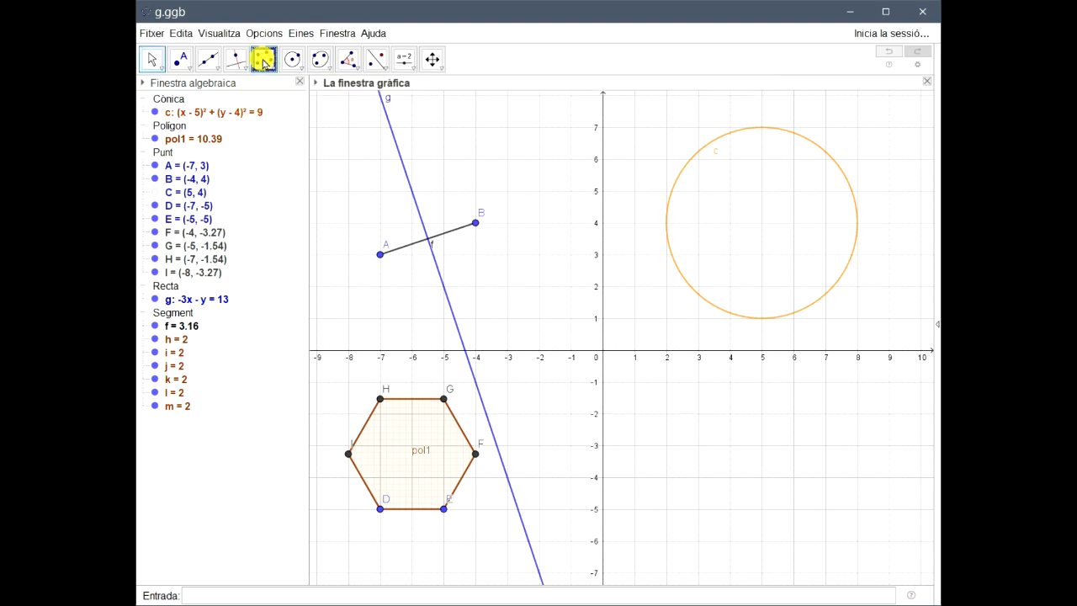
pyautogui.click(263, 61)
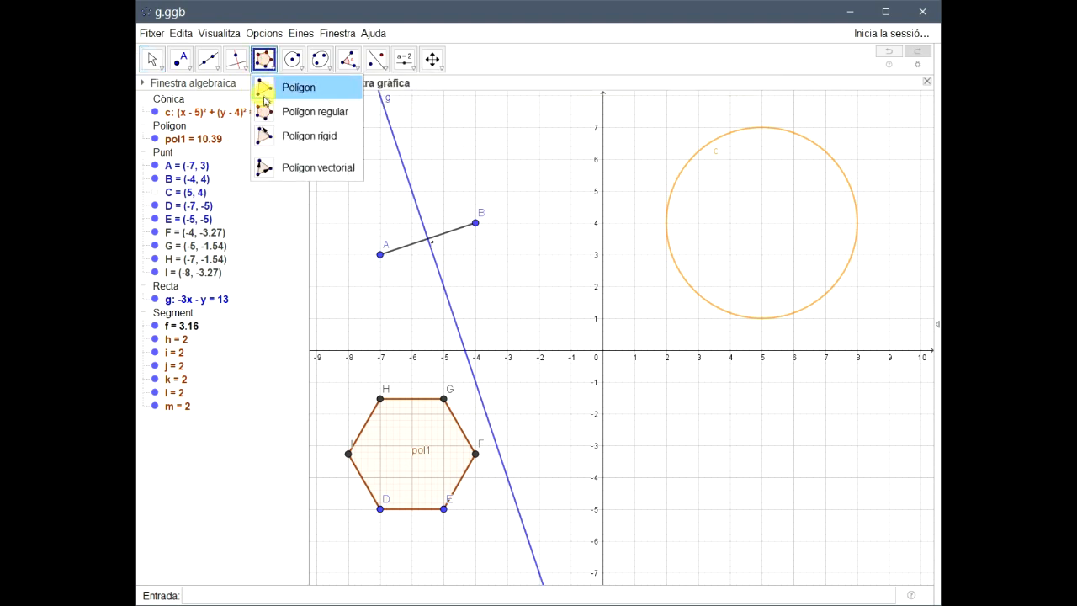
pyautogui.click(334, 89)
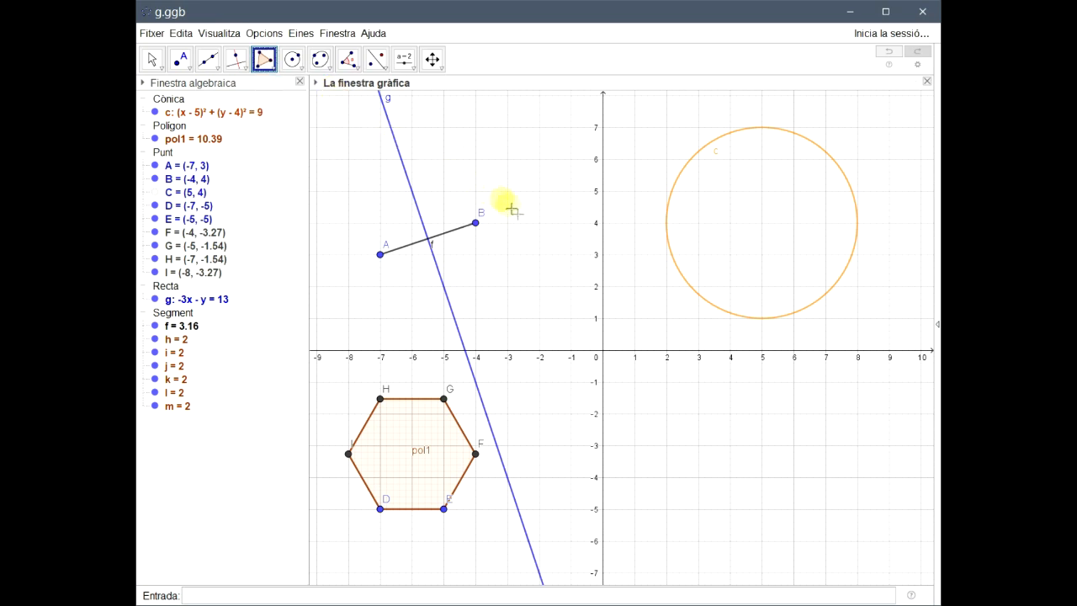
pyautogui.click(680, 455)
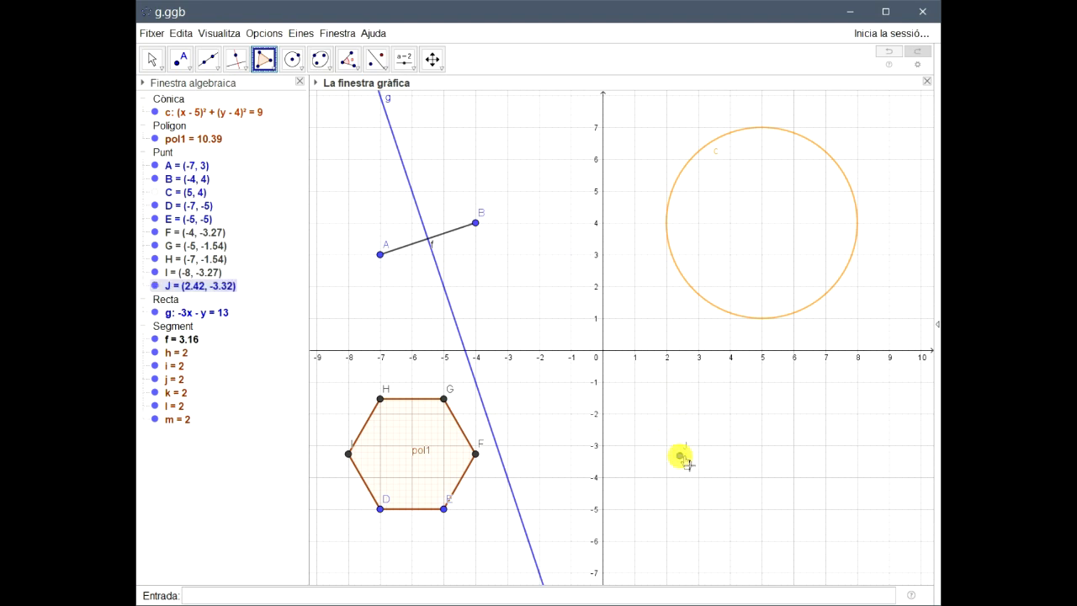
pyautogui.click(724, 384)
pyautogui.click(820, 422)
pyautogui.click(806, 510)
pyautogui.click(761, 540)
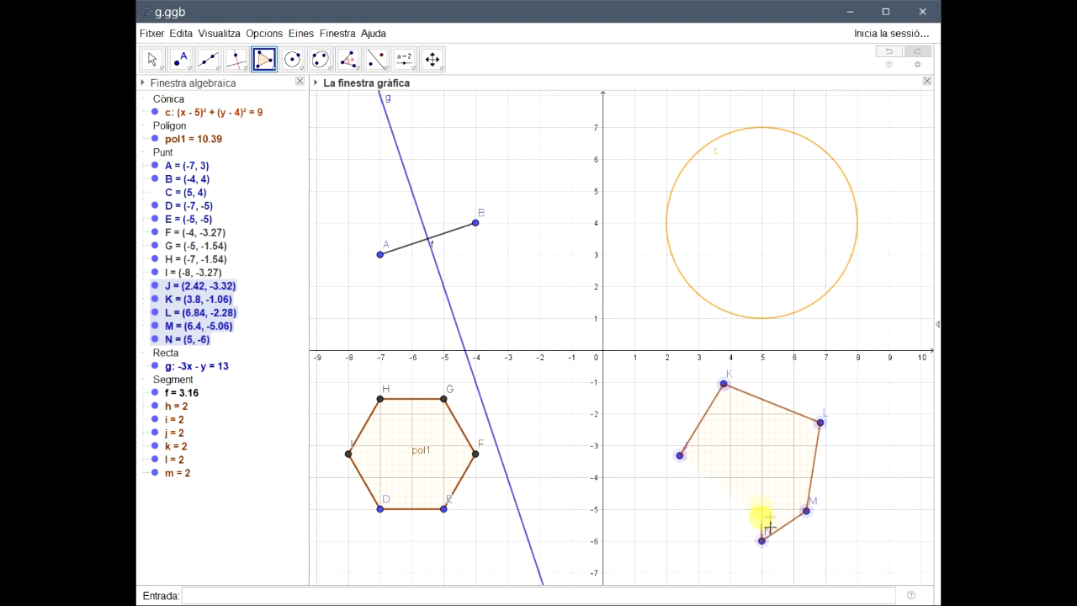
pyautogui.click(763, 440)
pyautogui.click(682, 456)
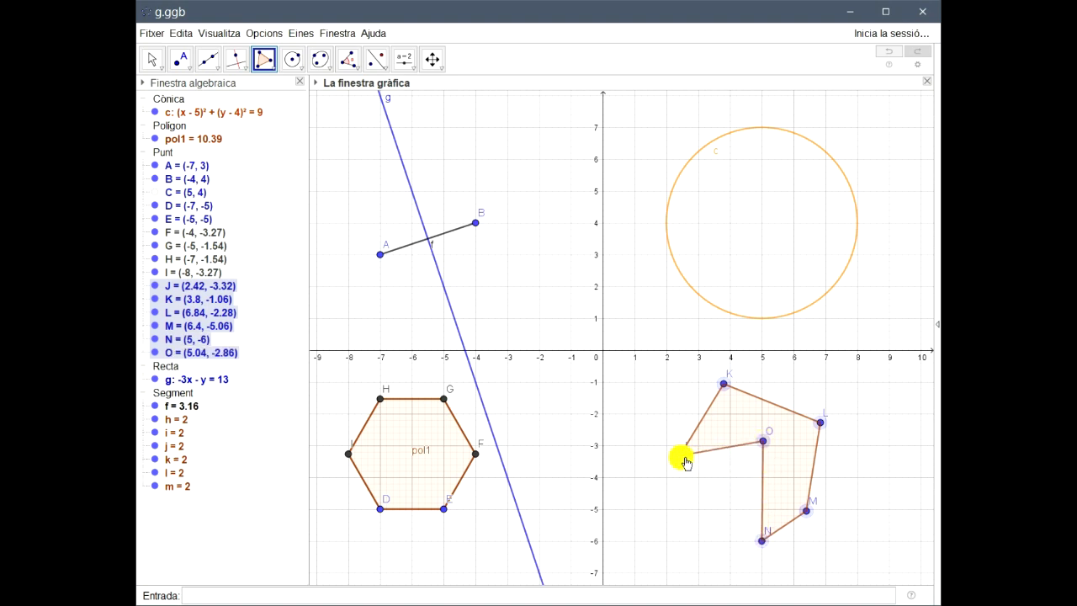
pyautogui.click(152, 61)
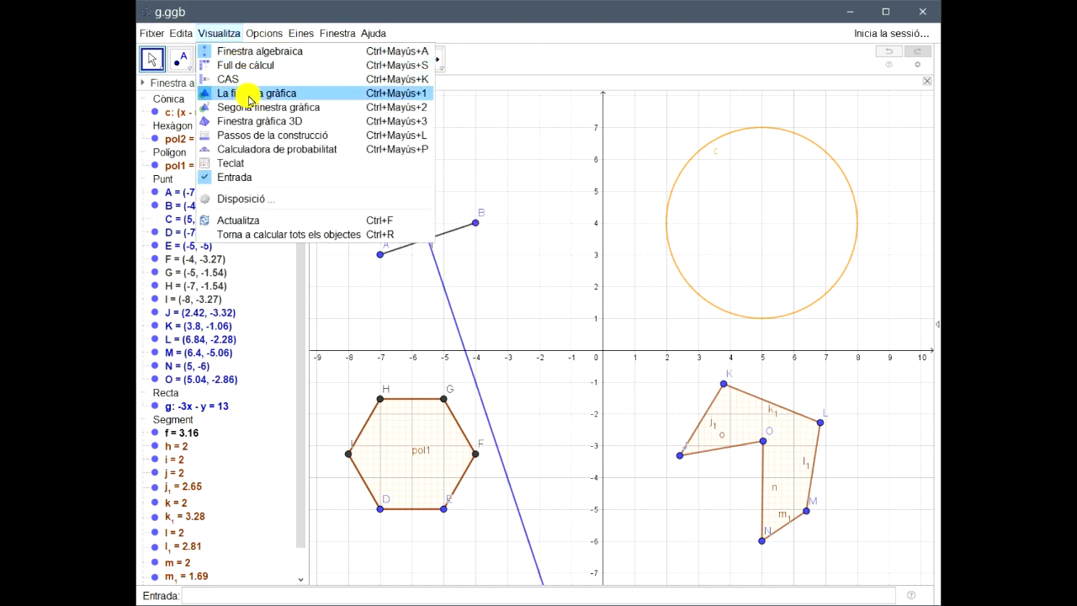
# Hide the algebra view (Finestra algebraica) and show it again.
pyautogui.click(273, 55)
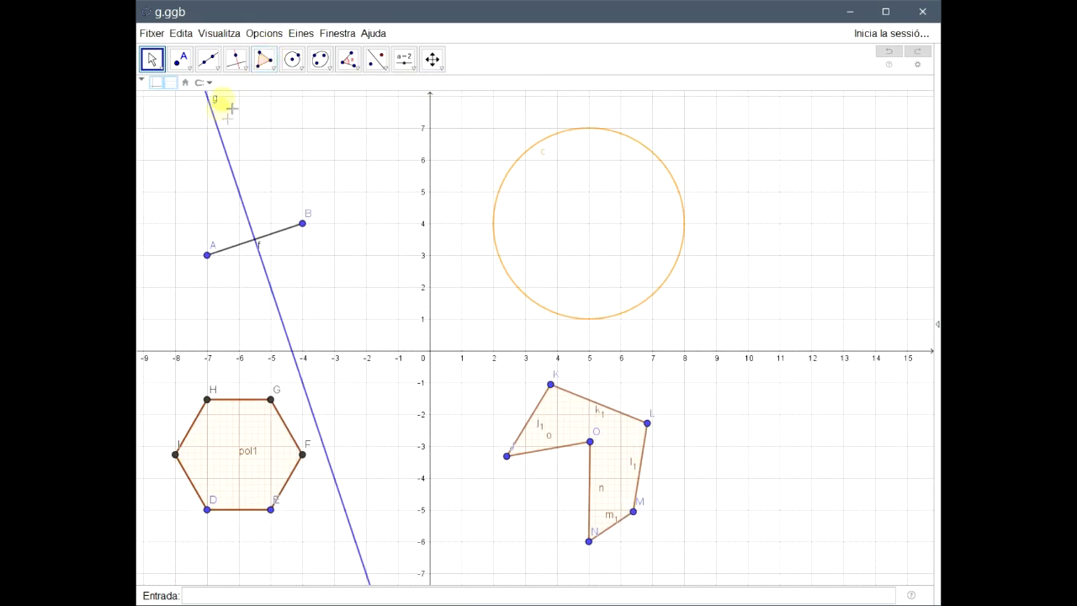
pyautogui.click(227, 33)
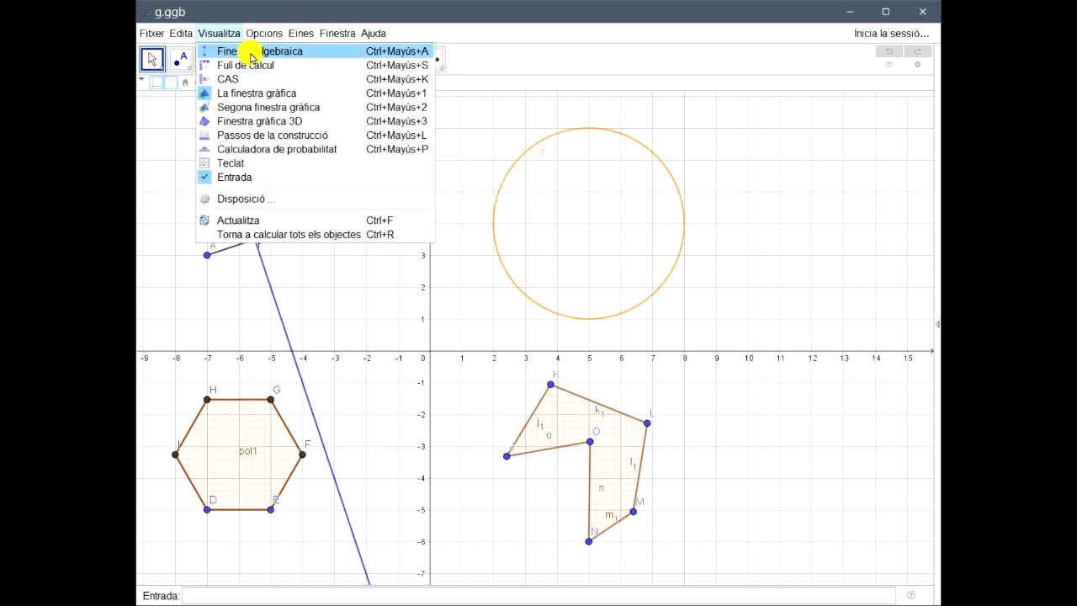
pyautogui.click(250, 56)
# Hide the main graphics view (La finestra gràfica), leaving only the algebra view, and show it again.
pyautogui.click(227, 35)
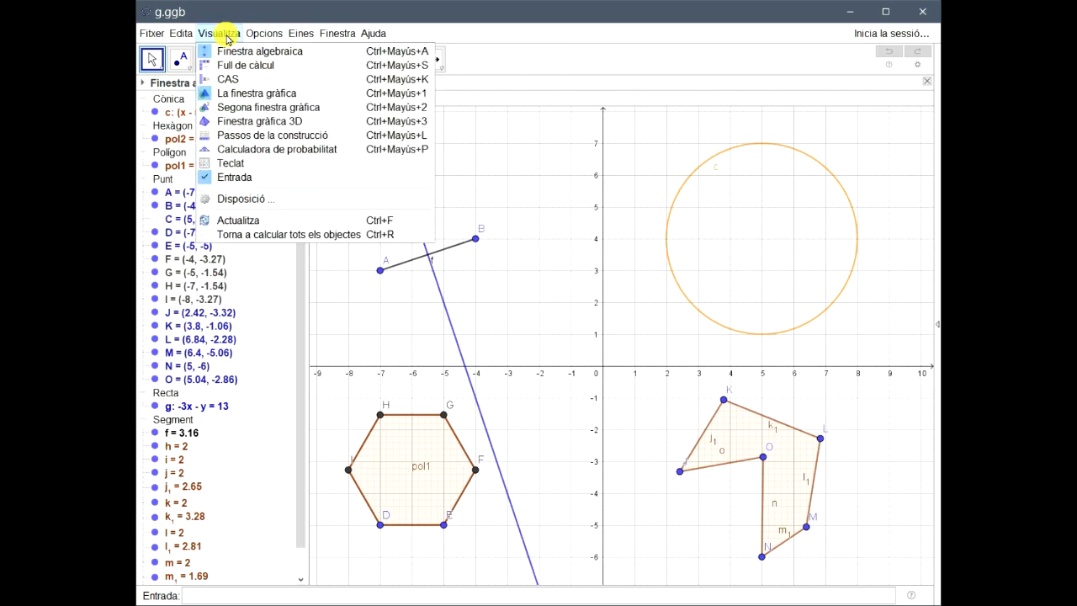
pyautogui.click(249, 95)
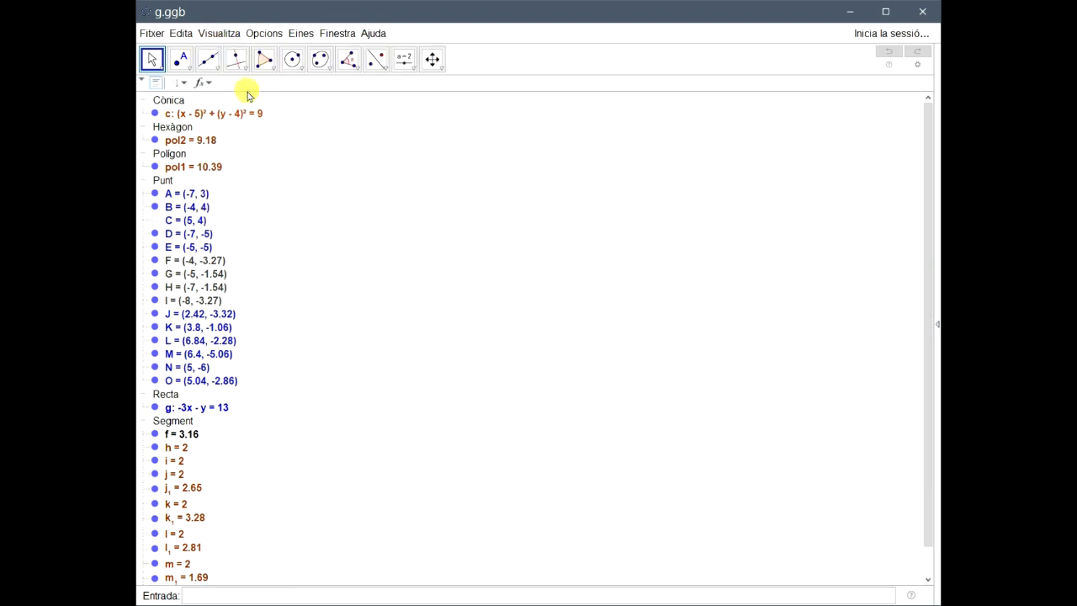
pyautogui.click(224, 36)
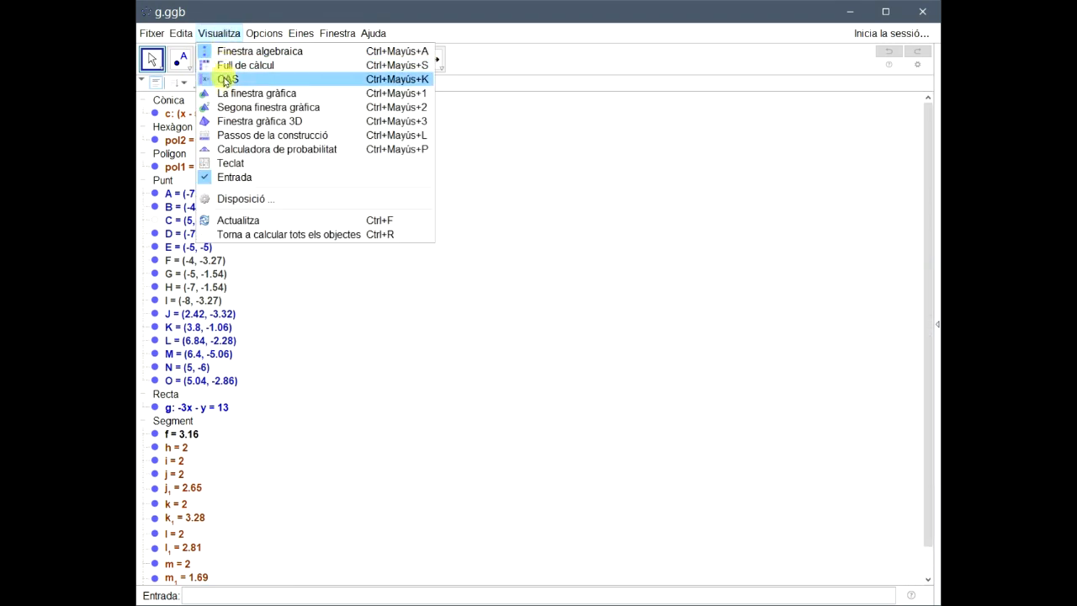
pyautogui.click(252, 93)
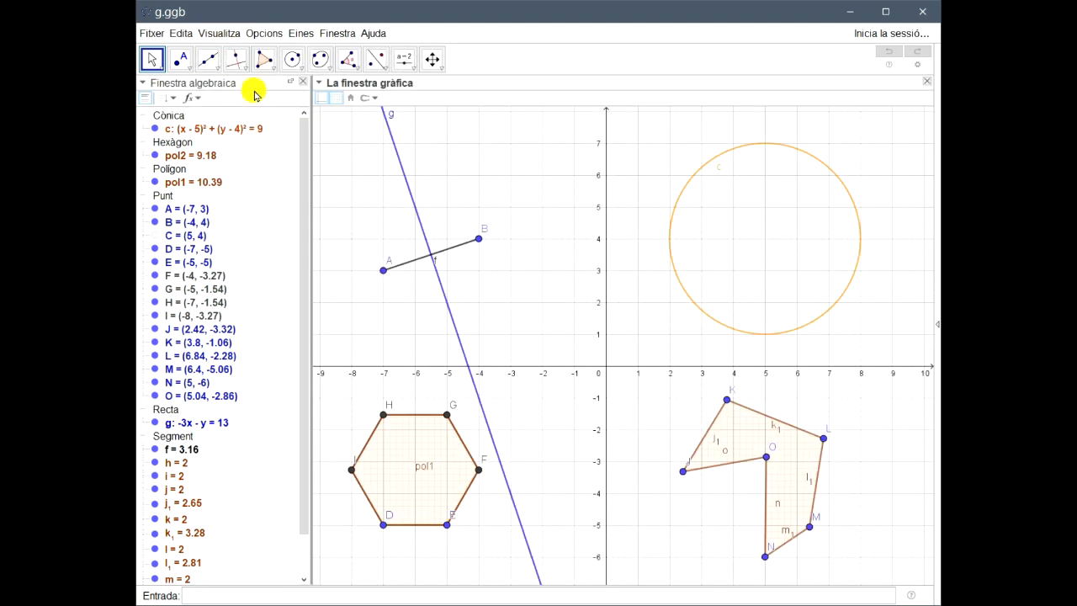
# Show the 3D graphics view (Finestra gràfica 3D) beside the 2D graphics view and close it again.
pyautogui.click(215, 35)
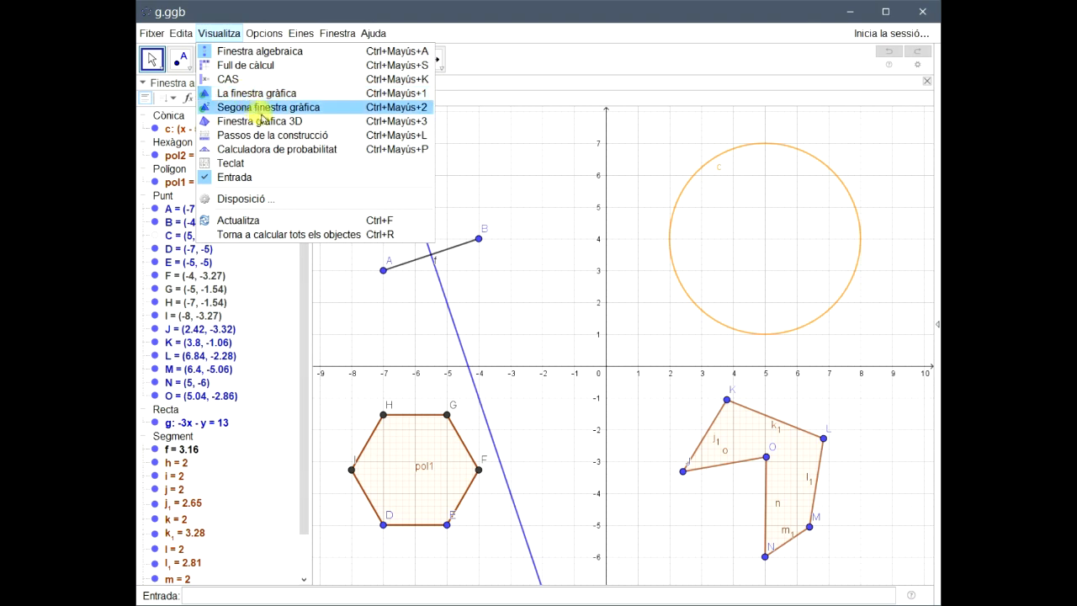
pyautogui.click(324, 125)
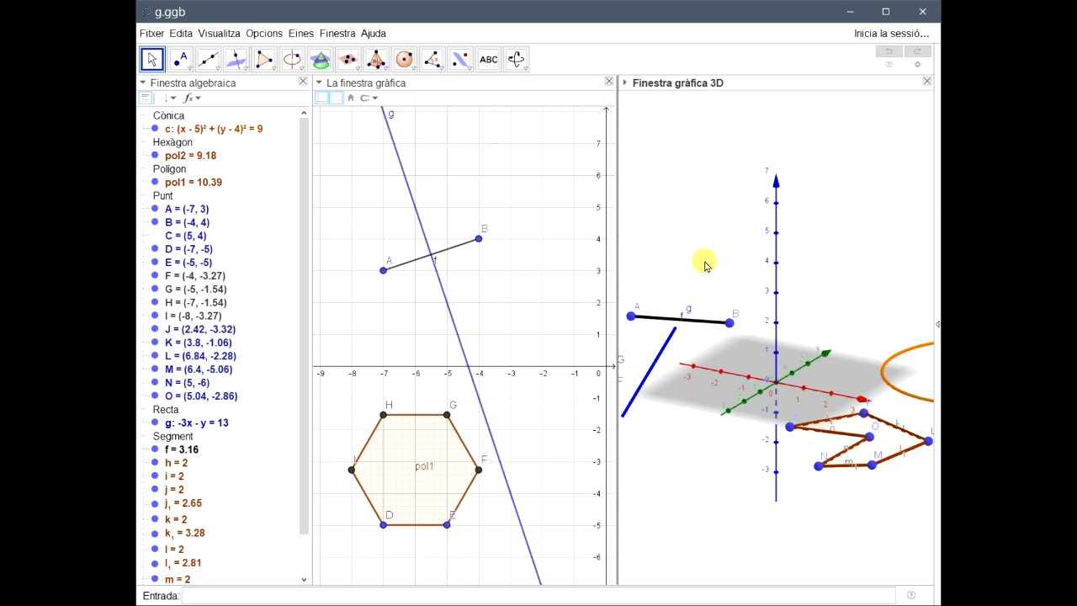
pyautogui.click(226, 32)
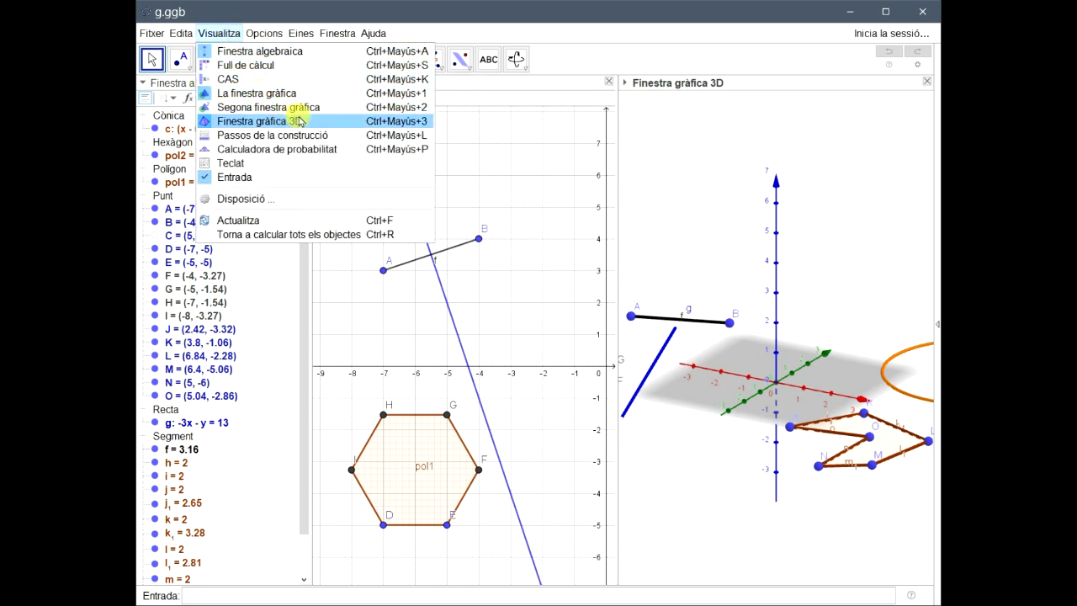
pyautogui.click(343, 130)
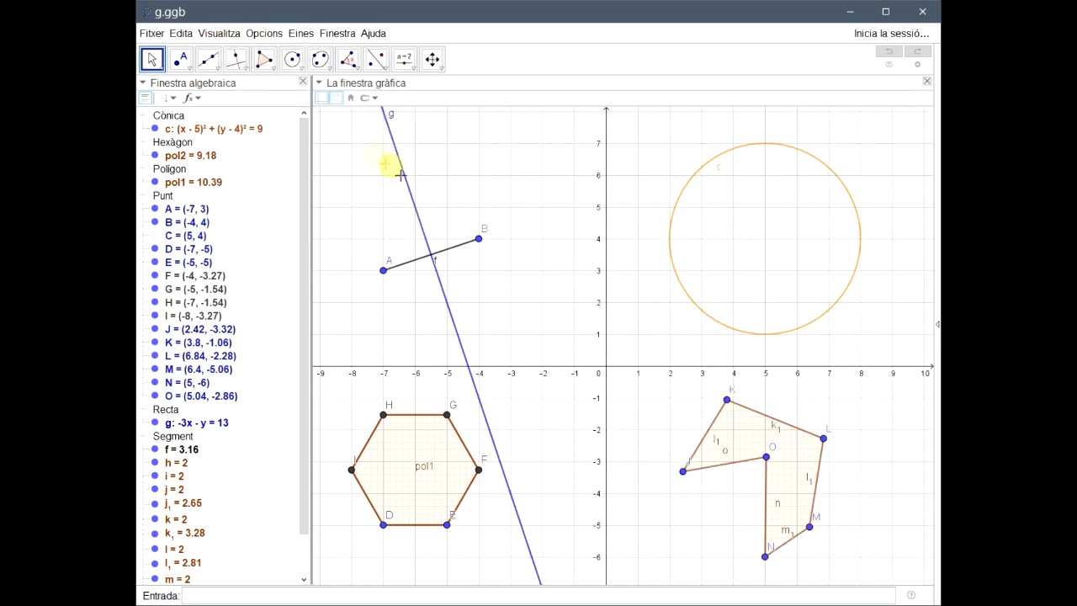